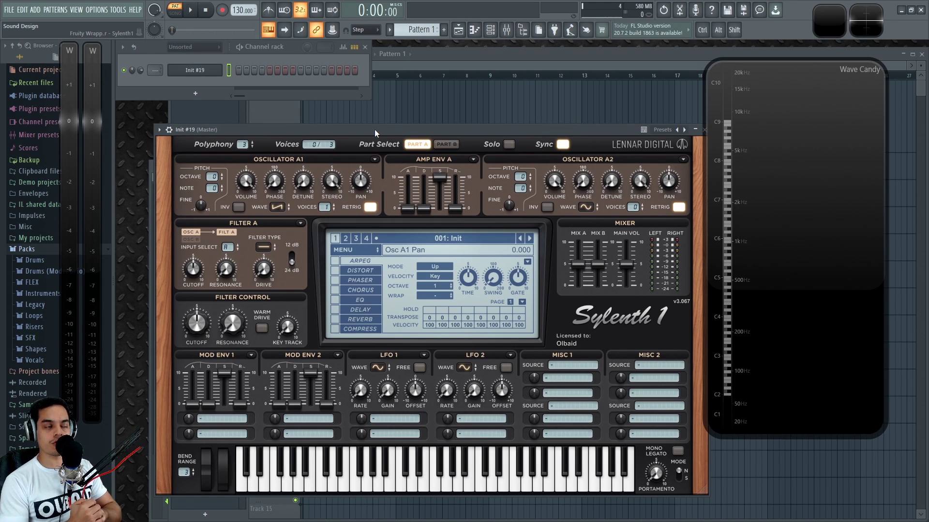
- Reposition the synth window, set Oscillator A1 to 8 voices and turn off its retrigger
{"action": "left_click_drag", "start_coordinate": [374, 129], "coordinate": [369, 114]}
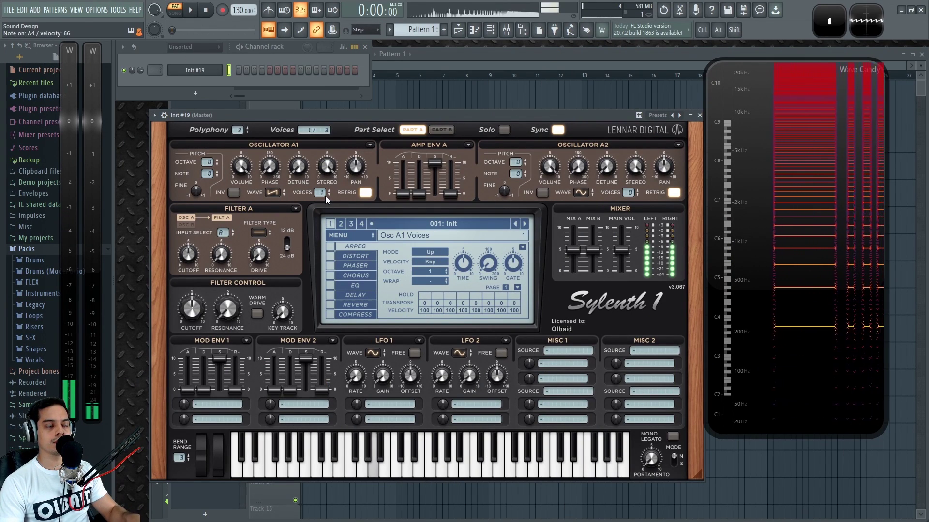
{"action": "left_click", "coordinate": [366, 192]}
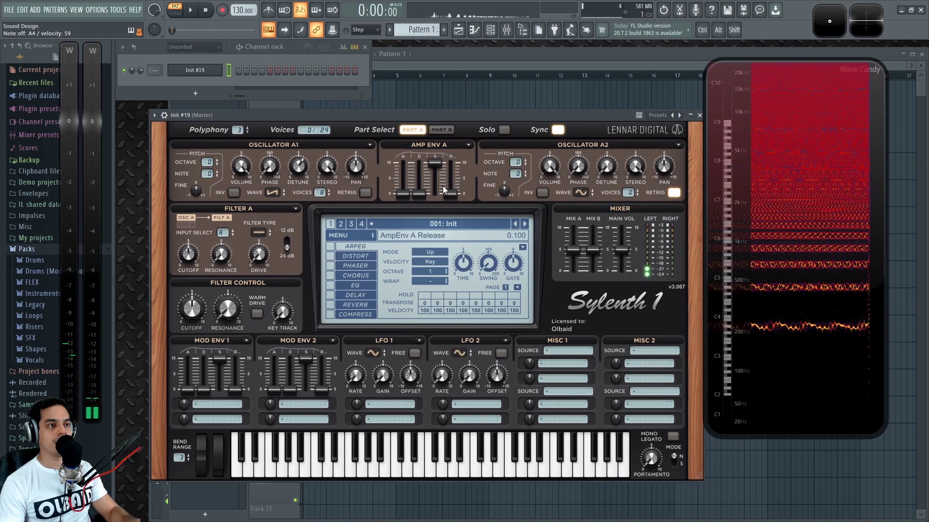
- Shape Amp Env A with a long attack, a long decay and a sustain of about 1.8, auditioning notes
{"action": "left_click_drag", "start_coordinate": [401, 193], "coordinate": [411, 134]}
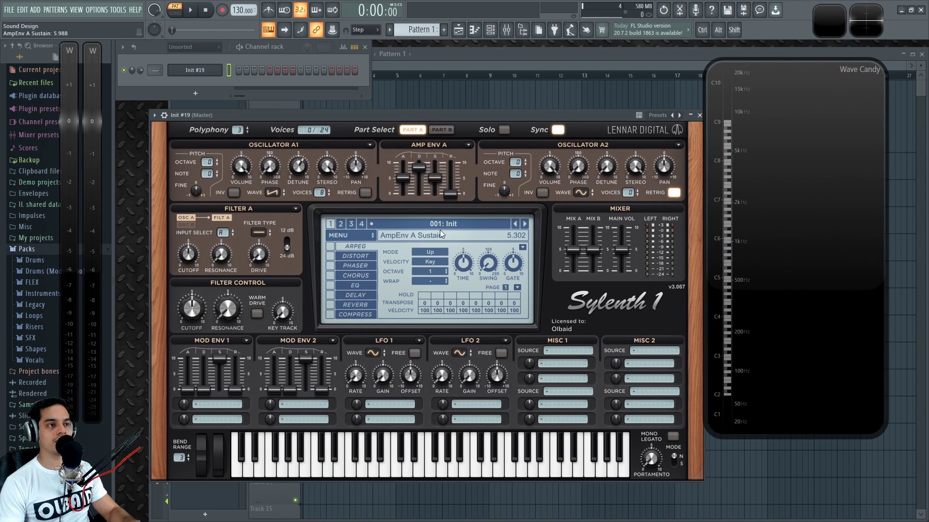
{"action": "left_click_drag", "start_coordinate": [435, 195], "coordinate": [444, 174]}
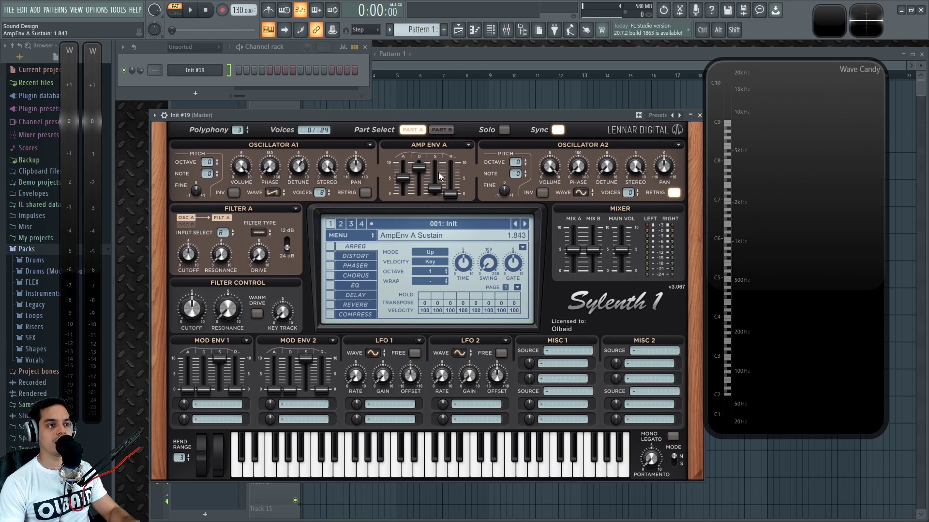
{"action": "key", "text": "n"}
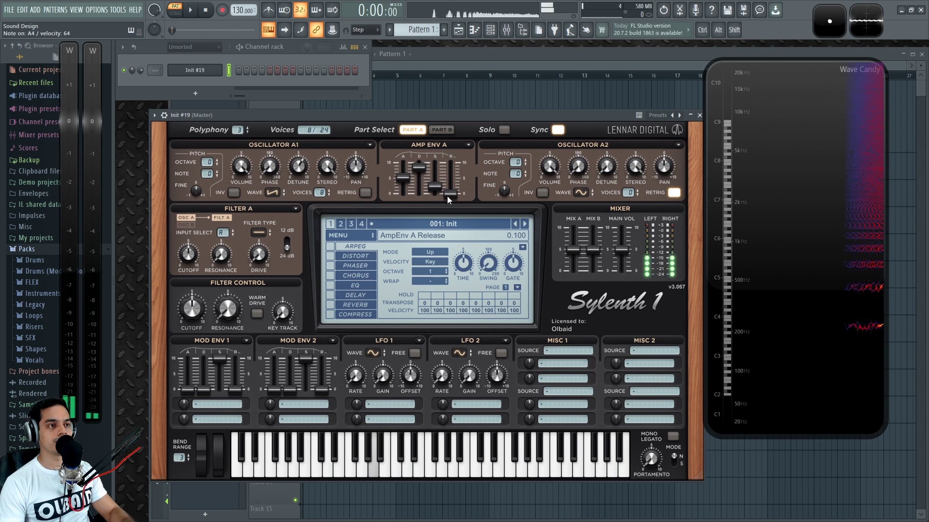
{"action": "mouse_move", "coordinate": [409, 178]}
{"action": "left_mouse_down"}
{"action": "mouse_move", "coordinate": [410, 160]}
{"action": "mouse_move", "coordinate": [419, 170]}
{"action": "left_mouse_up"}
{"action": "key", "text": "n"}
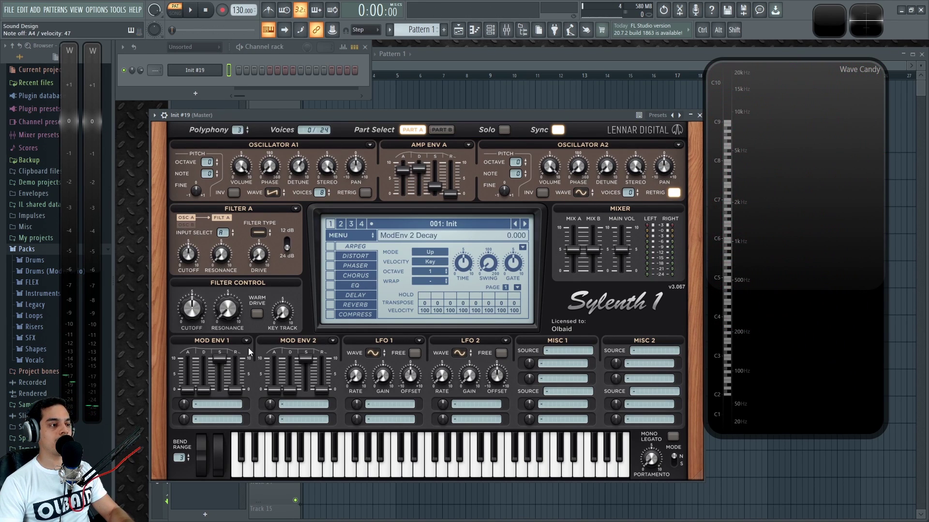
- Route Mod Env 1 to Pitch A at amount 10 and give the envelope a long attack, long decay and zero sustain
{"action": "left_click", "coordinate": [209, 406]}
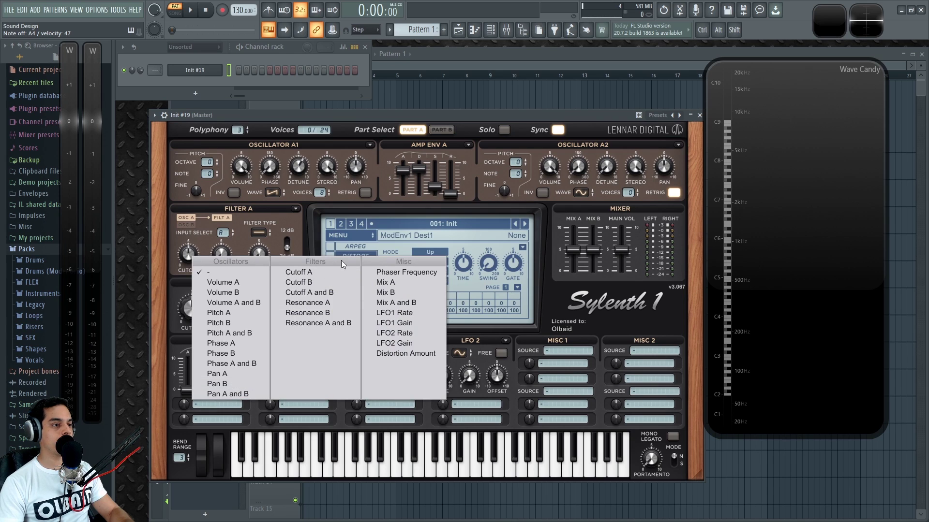
{"action": "left_click", "coordinate": [226, 314]}
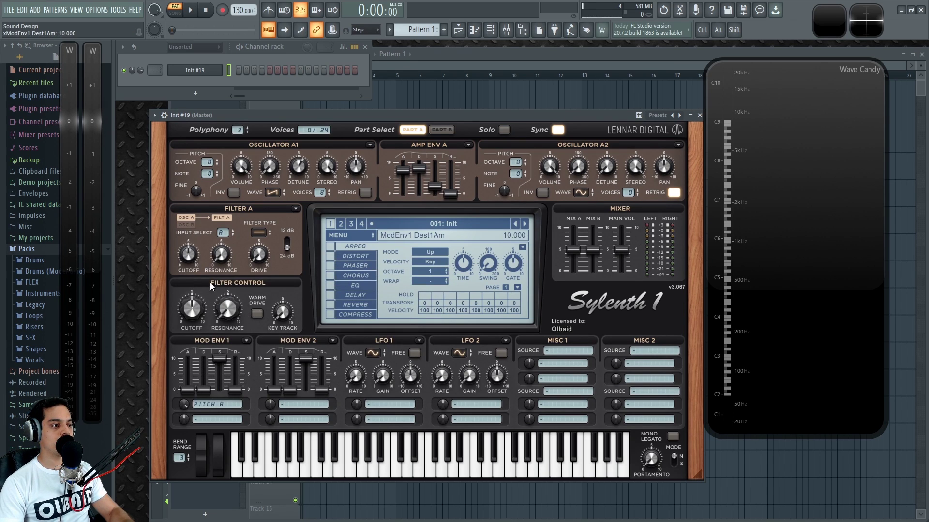
{"action": "left_click_drag", "start_coordinate": [185, 395], "coordinate": [203, 293]}
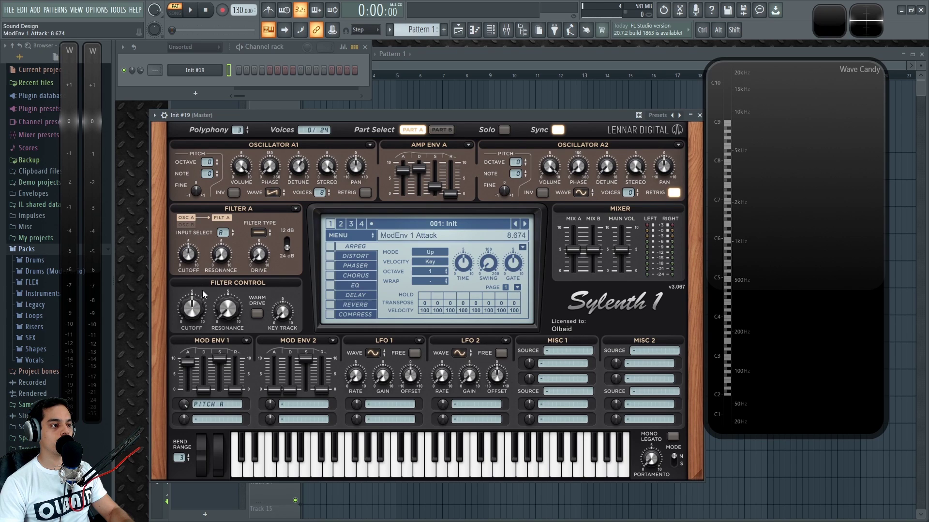
{"action": "left_click_drag", "start_coordinate": [206, 392], "coordinate": [220, 293]}
{"action": "left_click_drag", "start_coordinate": [222, 367], "coordinate": [220, 394]}
{"action": "left_click_drag", "start_coordinate": [205, 361], "coordinate": [204, 365]}
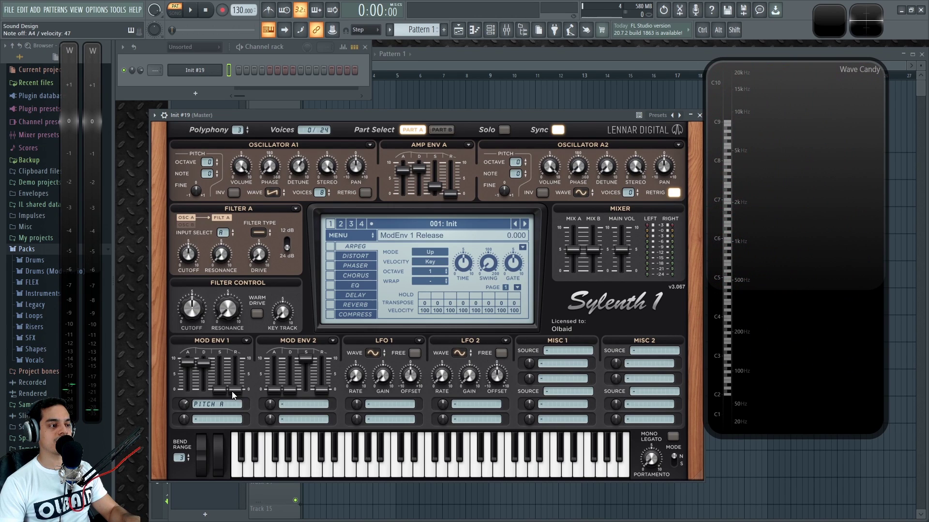
- Raise the Amp Env A release to about 1.8 and set Mod Env 1's Pitch A amount to about 3.6
{"action": "left_click_drag", "start_coordinate": [450, 195], "coordinate": [451, 188]}
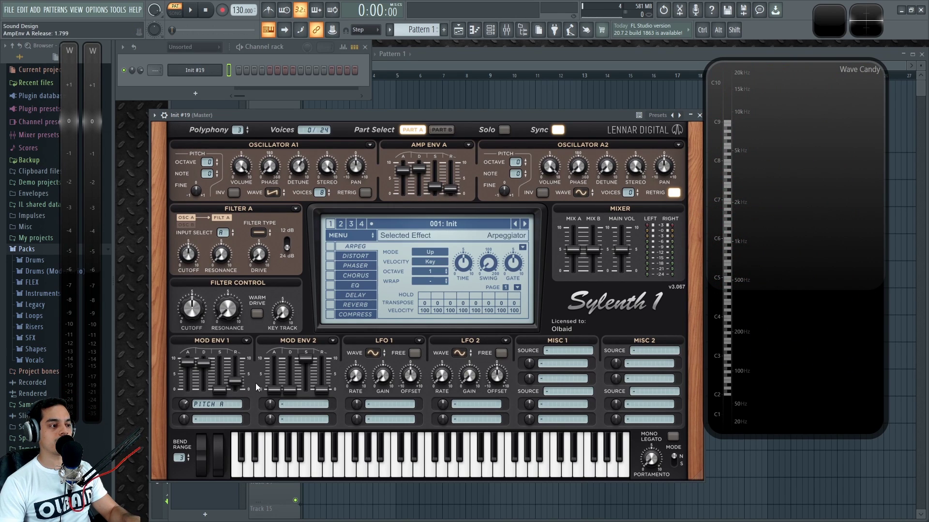
{"action": "left_click_drag", "start_coordinate": [188, 469], "coordinate": [187, 470]}
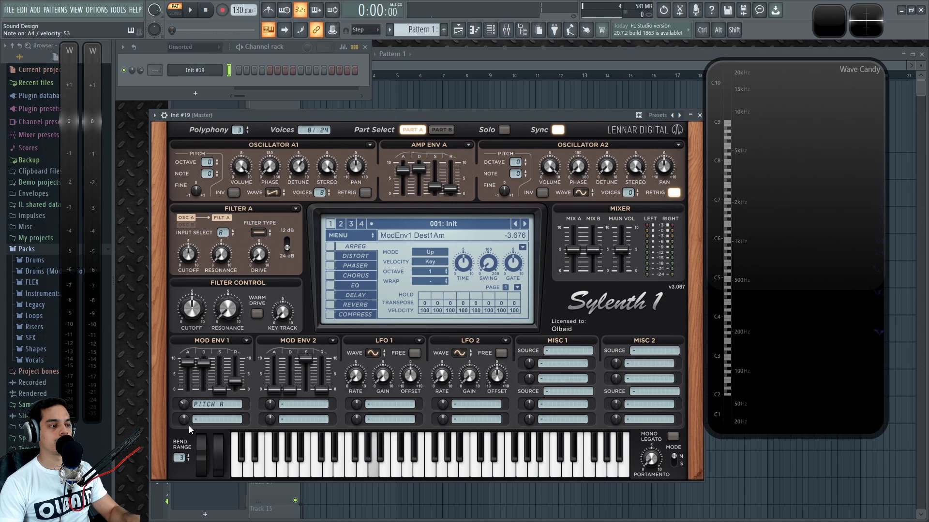
{"action": "left_click_drag", "start_coordinate": [188, 410], "coordinate": [188, 396]}
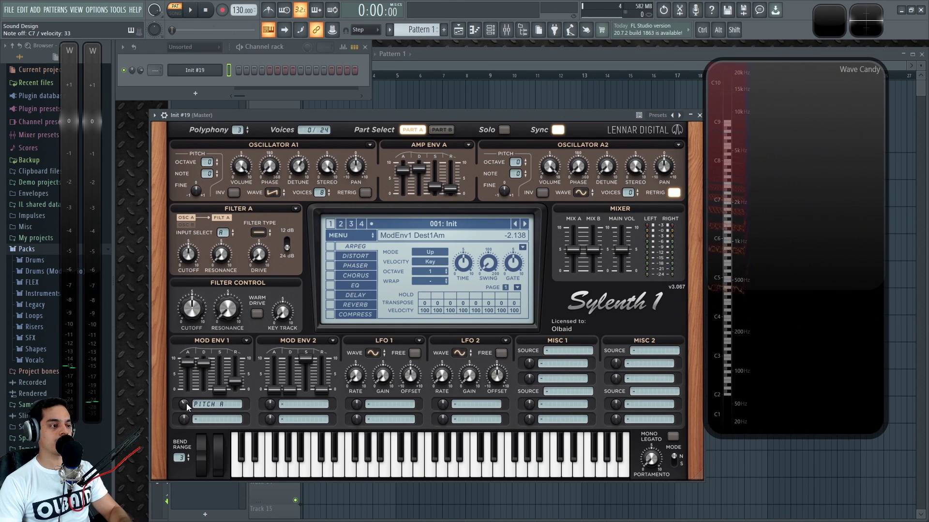
{"action": "left_click_drag", "start_coordinate": [184, 405], "coordinate": [196, 370]}
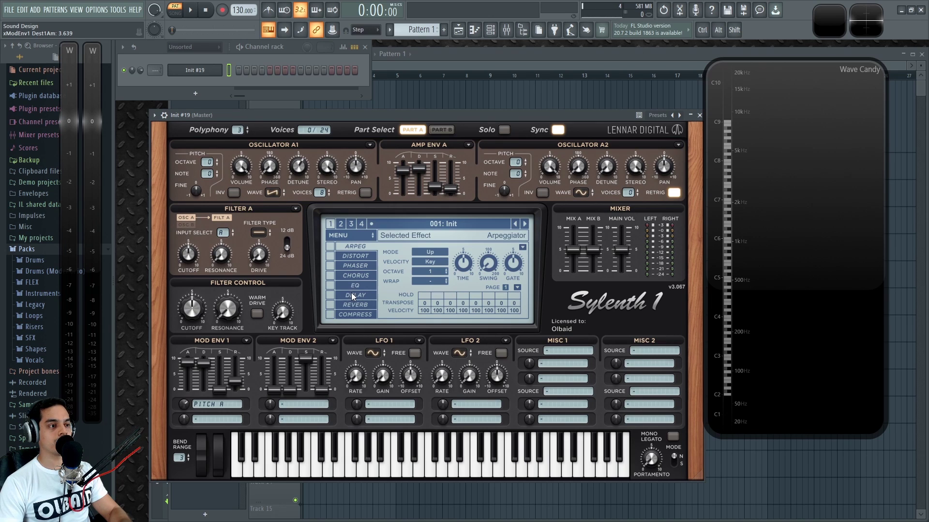
- Enable the Chorus, Delay and Reverb effects, adjust the reverb's dry/wet mix and fine-tune Mod Env 1's pitch amount
{"action": "left_click", "coordinate": [330, 295]}
{"action": "left_click", "coordinate": [331, 304]}
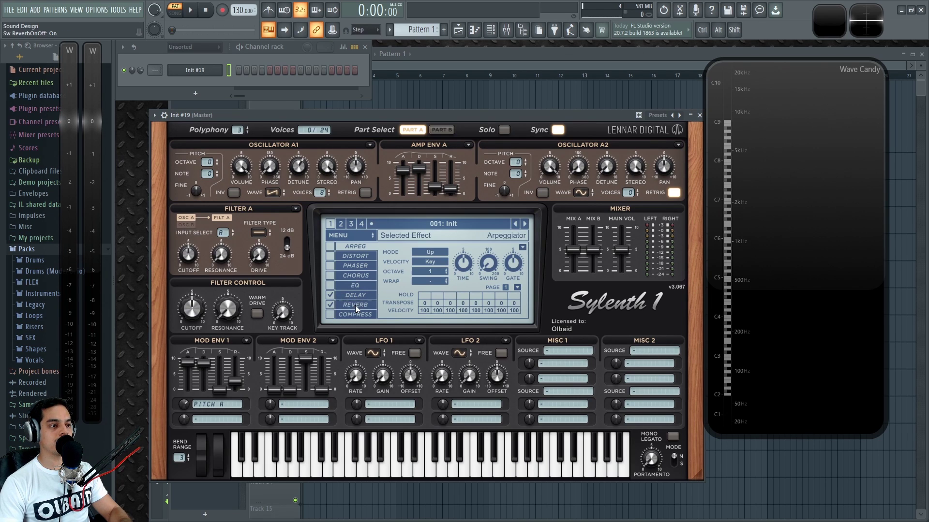
{"action": "left_click", "coordinate": [354, 306]}
{"action": "left_click_drag", "start_coordinate": [504, 285], "coordinate": [506, 282]}
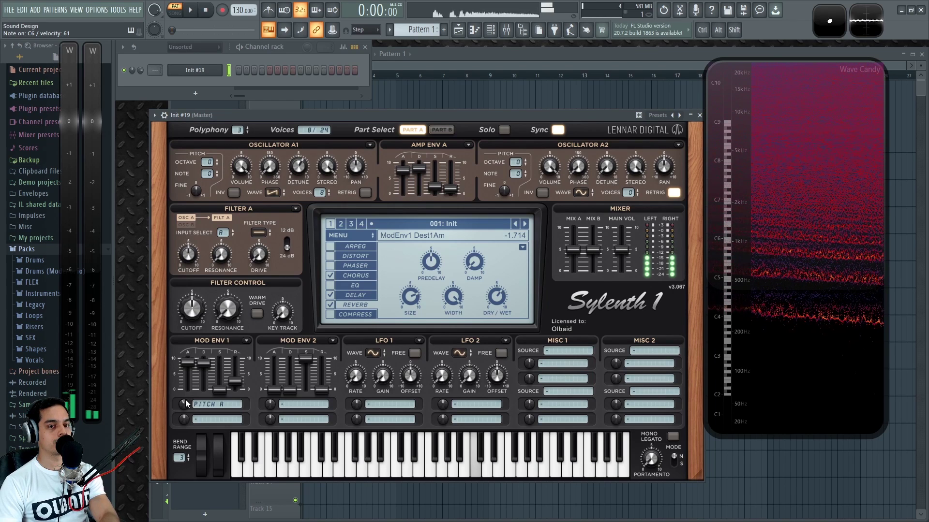
{"action": "left_click_drag", "start_coordinate": [184, 404], "coordinate": [193, 394]}
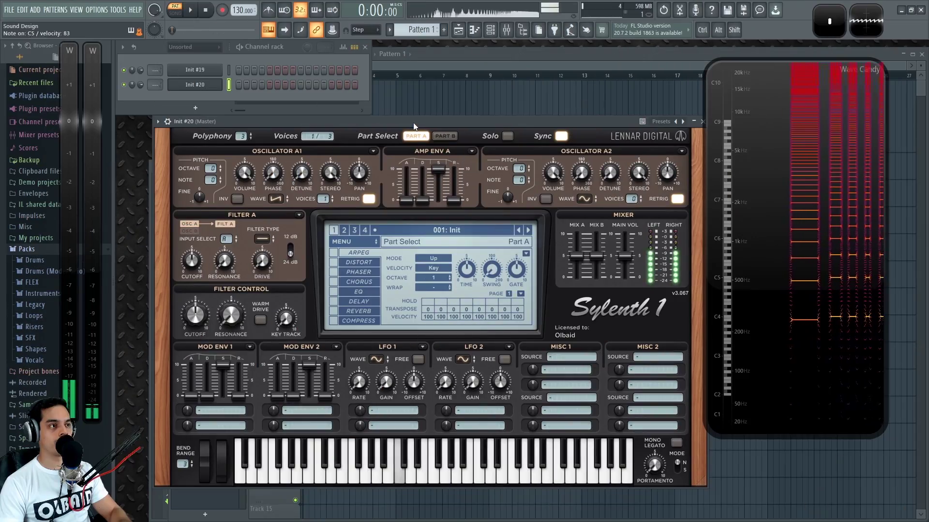
- In the second synth, set Oscillator A1 to two voices of Noise with retrigger off and adjust its volume
{"action": "left_click", "coordinate": [331, 197]}
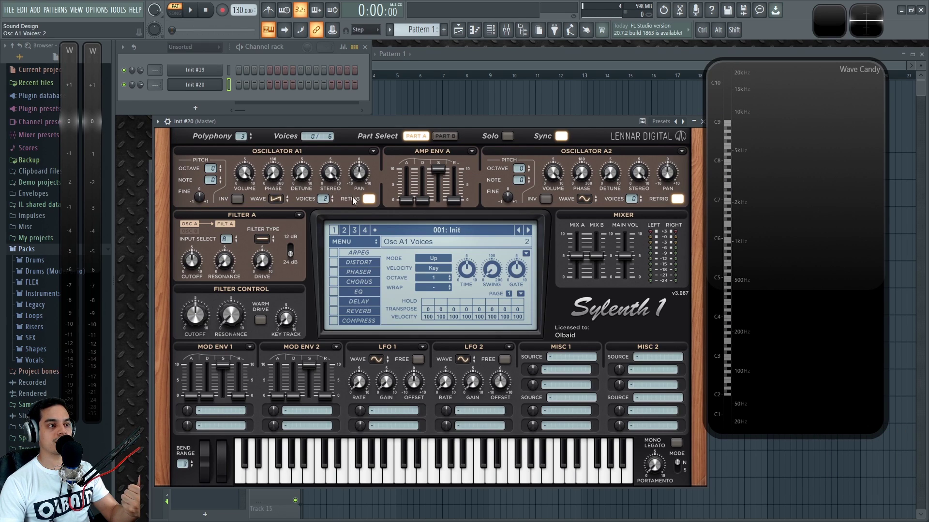
{"action": "left_click_drag", "start_coordinate": [246, 192], "coordinate": [248, 200]}
{"action": "left_click", "coordinate": [276, 199]}
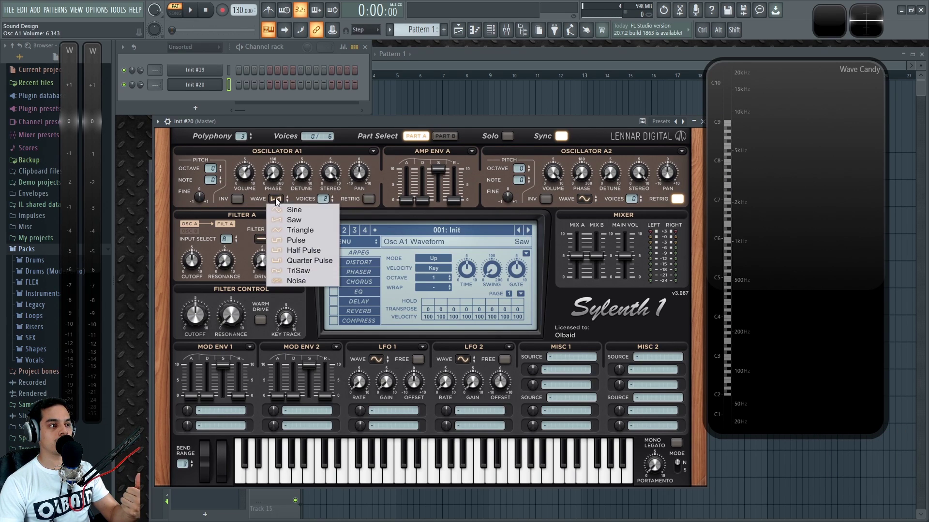
{"action": "left_click", "coordinate": [293, 281]}
{"action": "scroll", "coordinate": [248, 193], "scroll_direction": "down", "scroll_amount": 3}
{"action": "mouse_move", "coordinate": [249, 182]}
{"action": "left_mouse_down"}
{"action": "mouse_move", "coordinate": [245, 199]}
{"action": "mouse_move", "coordinate": [251, 190]}
{"action": "left_mouse_up"}
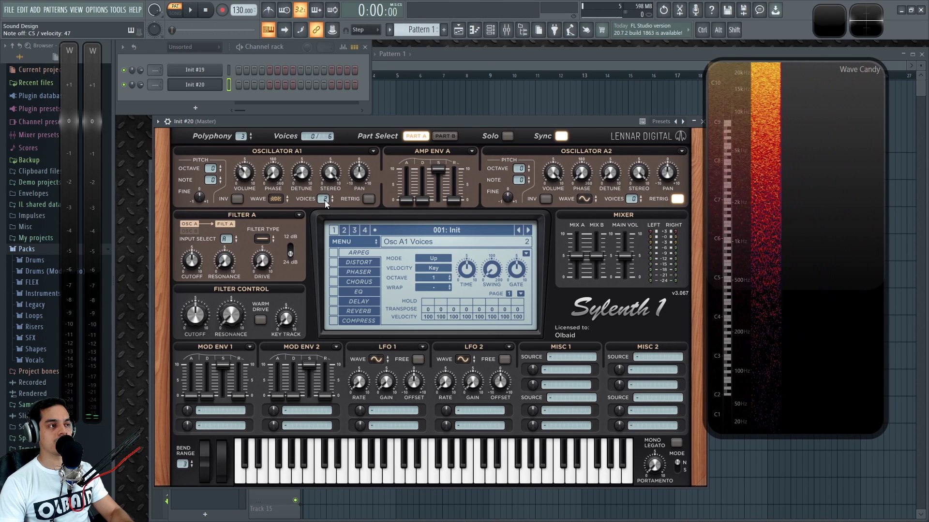
- Set the second synth's Amp Env A decay to 10 and its release to about 3
{"action": "left_click_drag", "start_coordinate": [420, 198], "coordinate": [440, 76]}
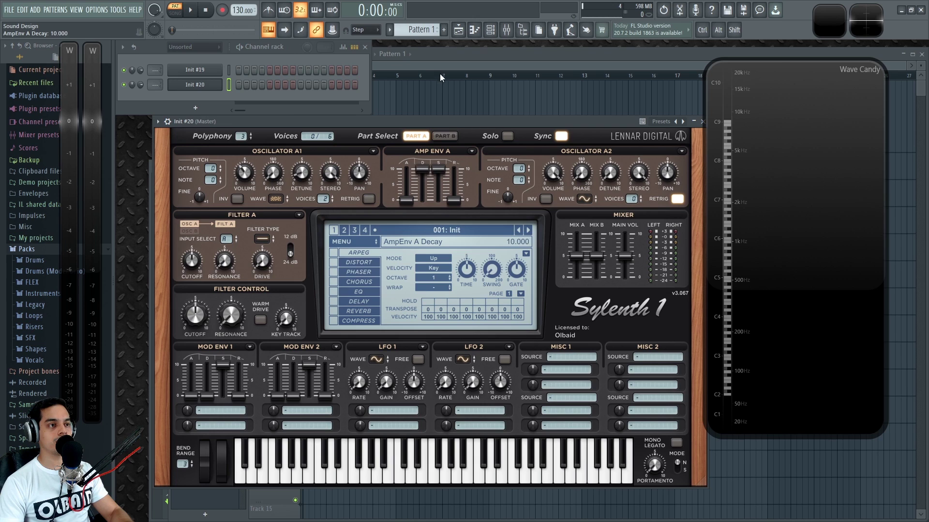
{"action": "left_click_drag", "start_coordinate": [454, 202], "coordinate": [468, 189]}
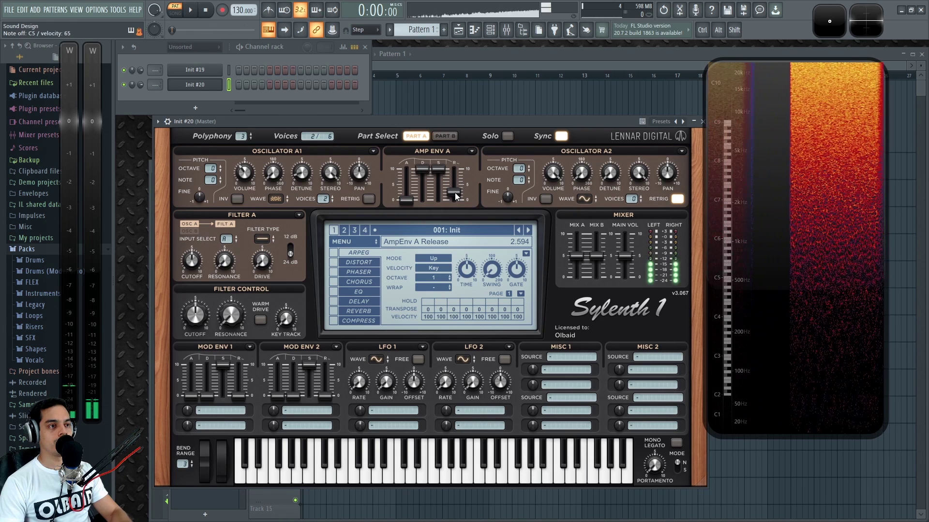
{"action": "mouse_move", "coordinate": [454, 195]}
{"action": "left_mouse_down"}
{"action": "mouse_move", "coordinate": [456, 203]}
{"action": "mouse_move", "coordinate": [455, 192]}
{"action": "left_mouse_up"}
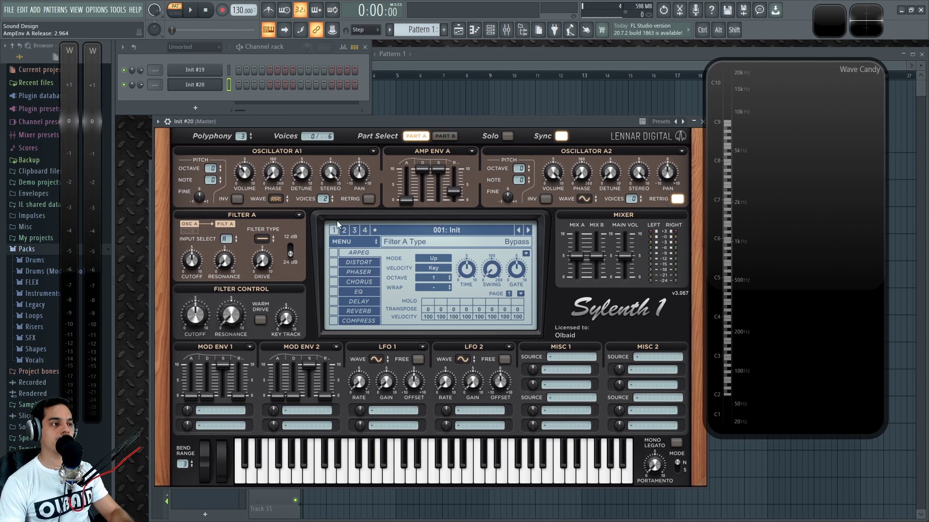
- Set Filter A to Bandpass with a cutoff of about 0.9, and give Mod Env 1 a long attack, decay near 8 and zero sustain
{"action": "left_click", "coordinate": [262, 239]}
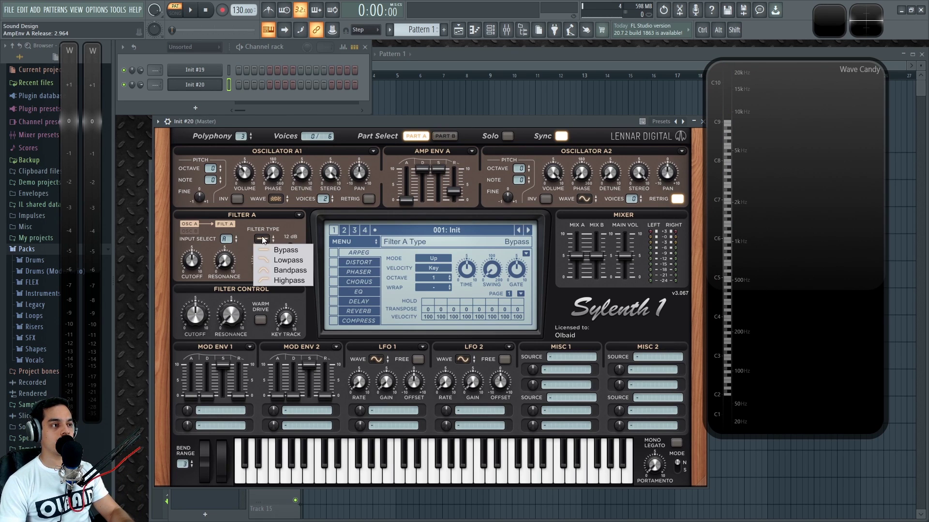
{"action": "left_click", "coordinate": [296, 270]}
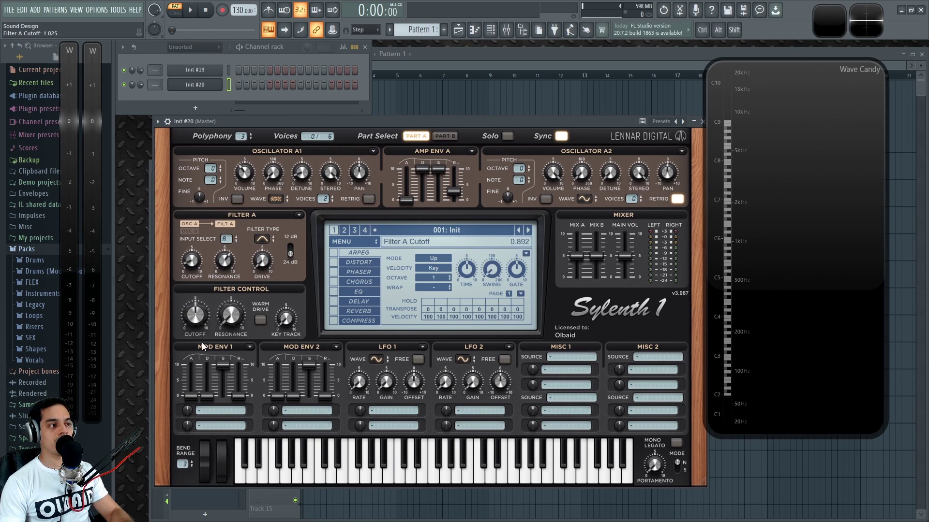
{"action": "left_click_drag", "start_coordinate": [195, 402], "coordinate": [202, 303]}
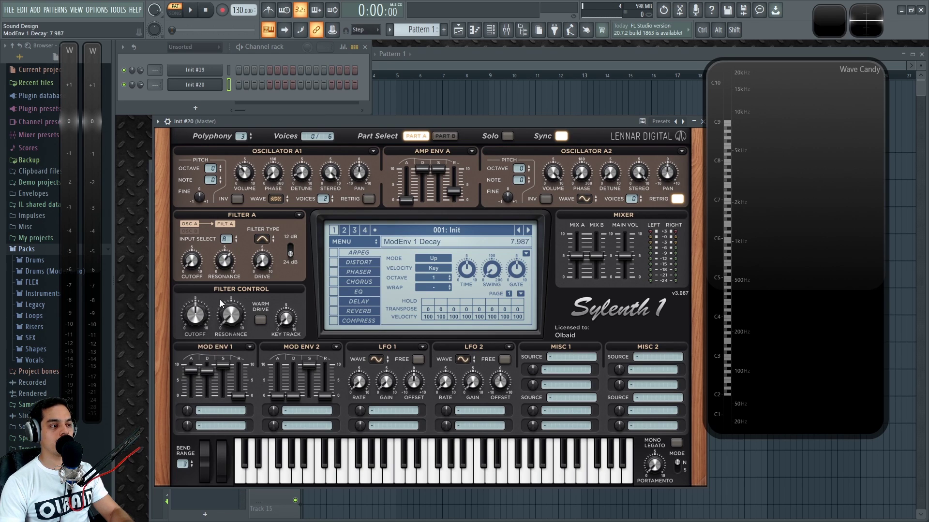
{"action": "left_click_drag", "start_coordinate": [222, 296], "coordinate": [223, 297]}
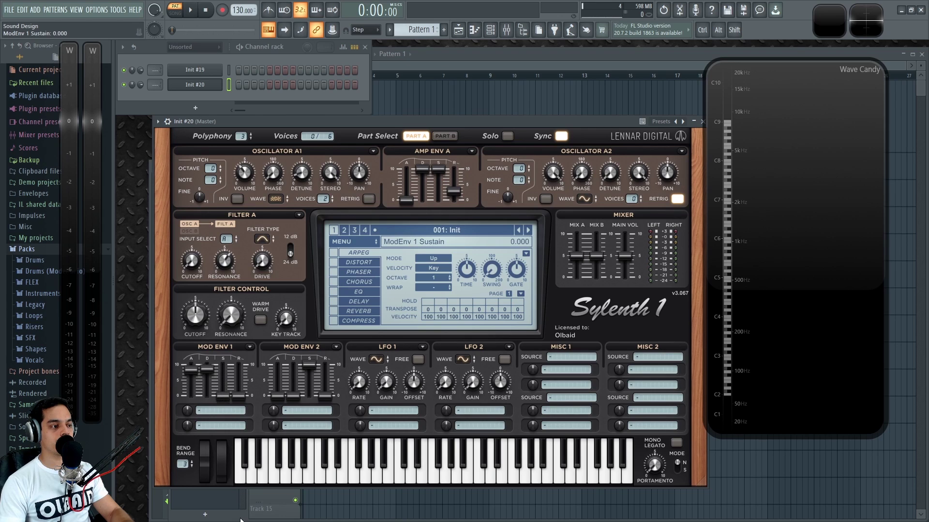
- Assign Cutoff A as Mod Env 1's first destination, adjust its modulation amount and audition a note
{"action": "left_click", "coordinate": [210, 411]}
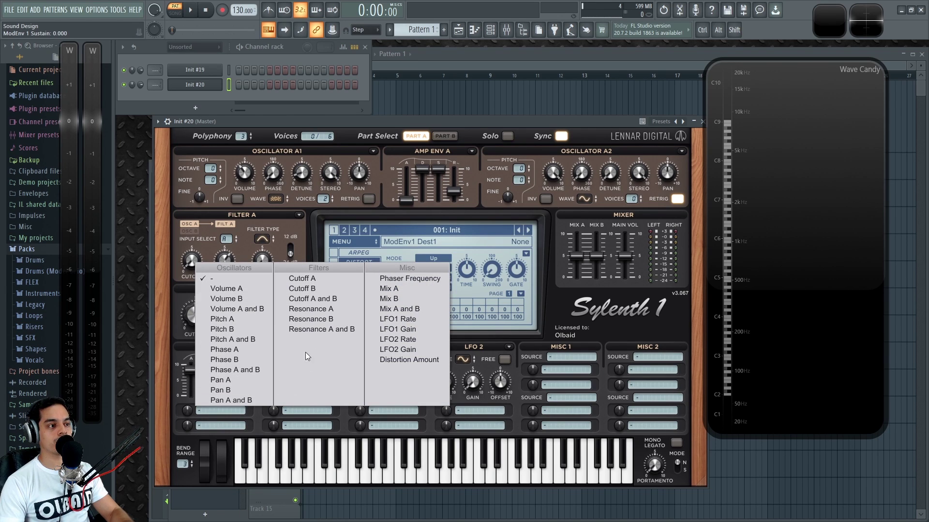
{"action": "left_click", "coordinate": [314, 280]}
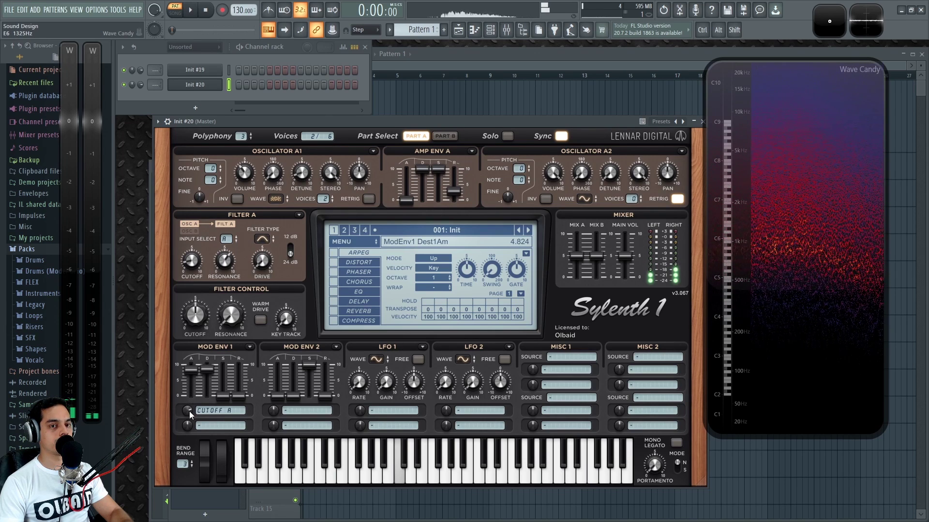
{"action": "left_click_drag", "start_coordinate": [189, 410], "coordinate": [202, 394]}
{"action": "key", "text": "z"}
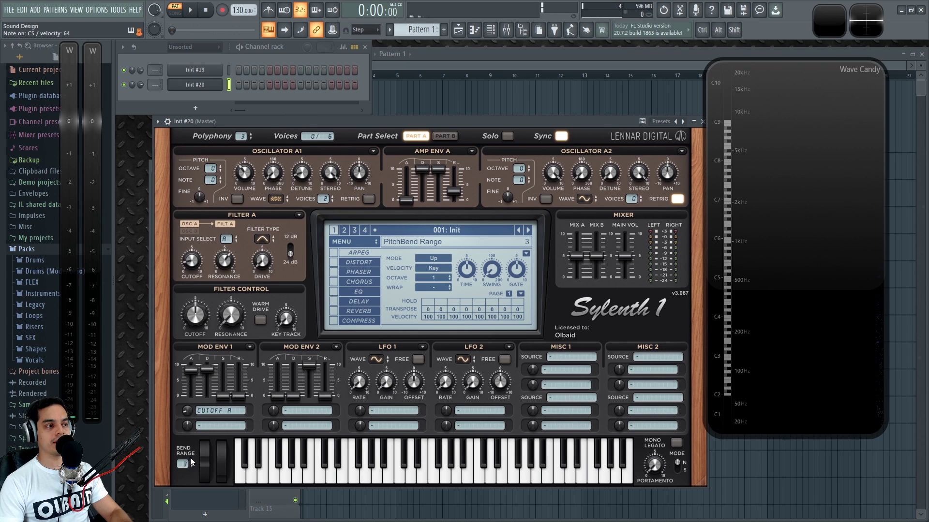
- Fine-tune the noise sweep with a Mod Env 1 amount of about 4.9 and a Filter A cutoff of about 1.7
{"action": "left_click_drag", "start_coordinate": [193, 263], "coordinate": [226, 138]}
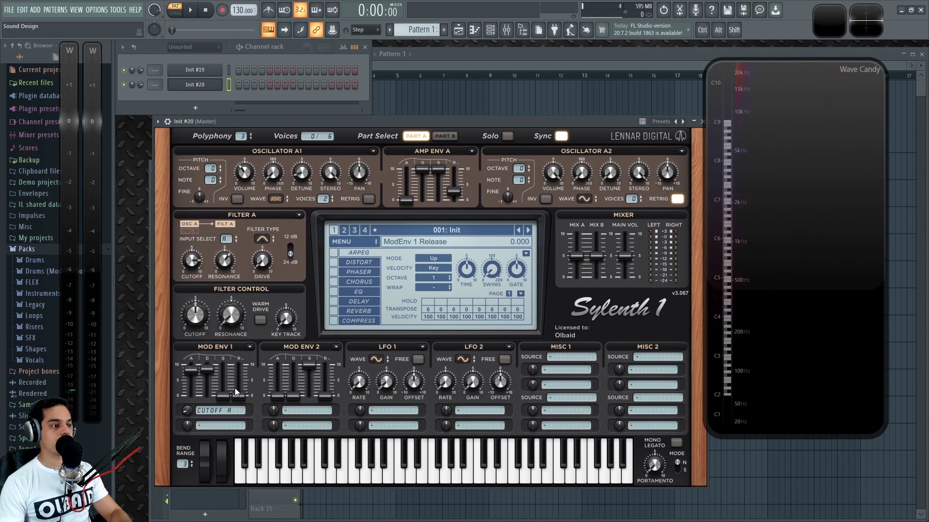
{"action": "left_click_drag", "start_coordinate": [188, 412], "coordinate": [197, 305]}
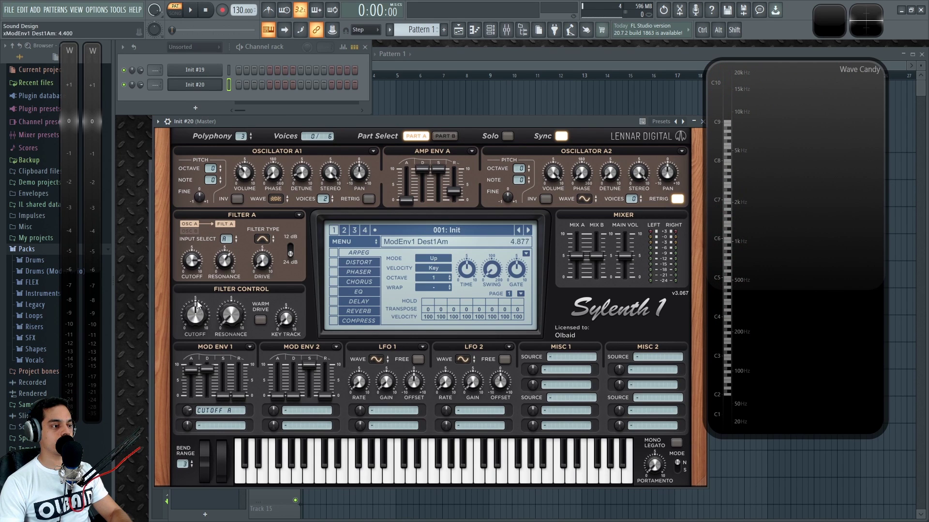
{"action": "left_click", "coordinate": [229, 412]}
{"action": "left_click", "coordinate": [186, 260]}
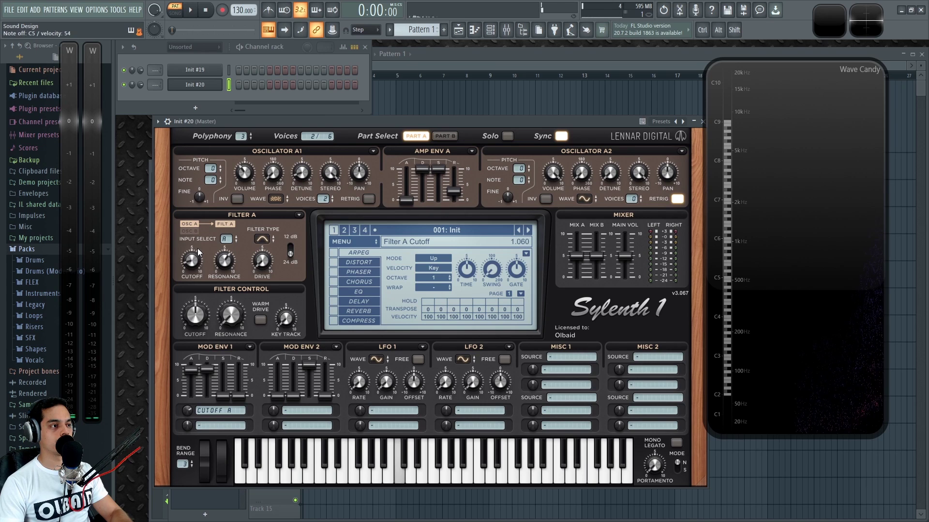
{"action": "left_click_drag", "start_coordinate": [191, 262], "coordinate": [200, 268]}
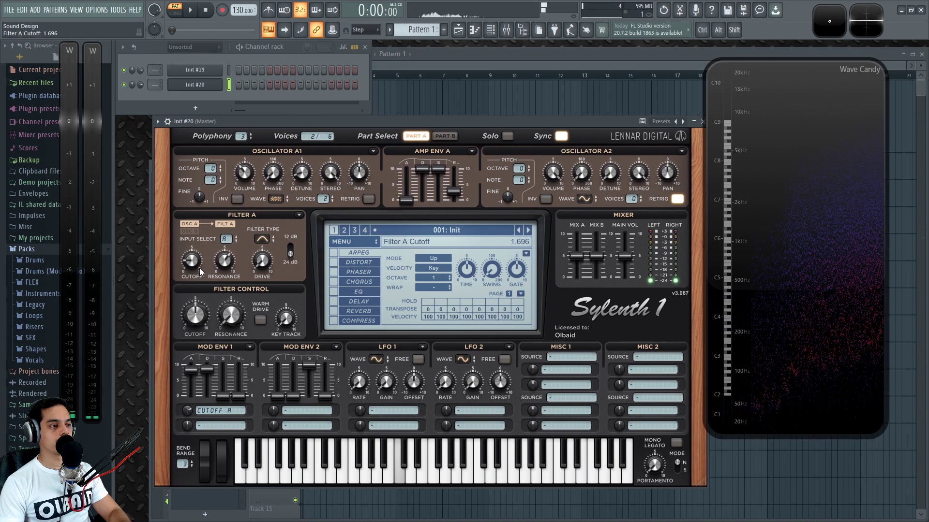
- Enable Delay and Reverb on the noise sweep, assign Cutoff A as LFO 1's first destination and raise its modulation amount
{"action": "left_click", "coordinate": [333, 301]}
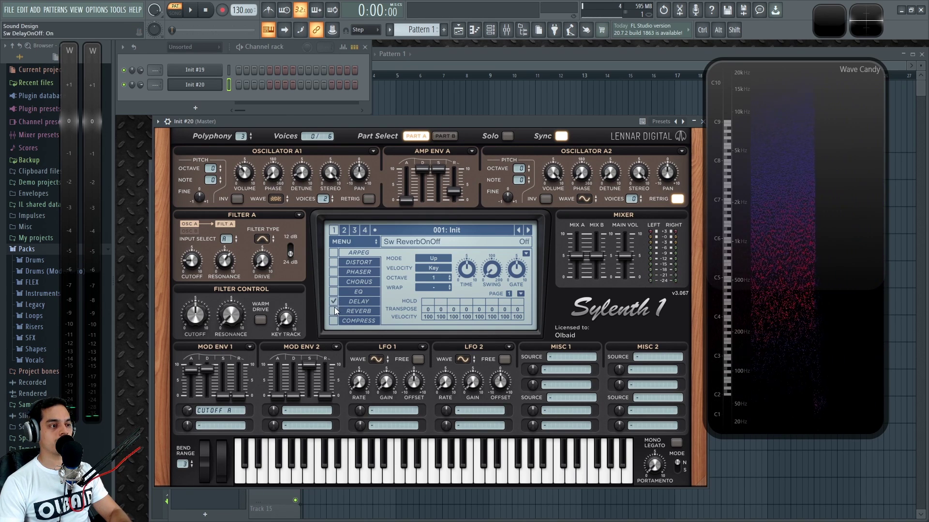
{"action": "left_click", "coordinate": [334, 311]}
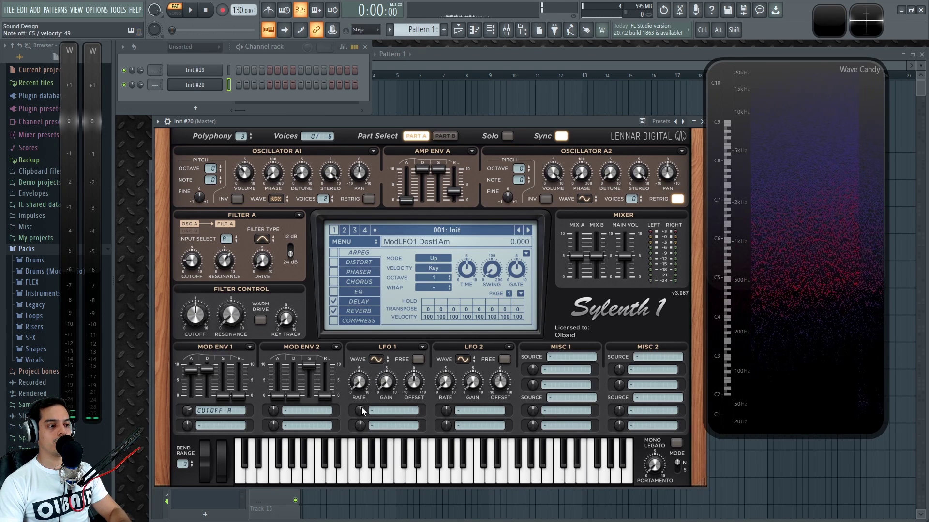
{"action": "left_click", "coordinate": [384, 410]}
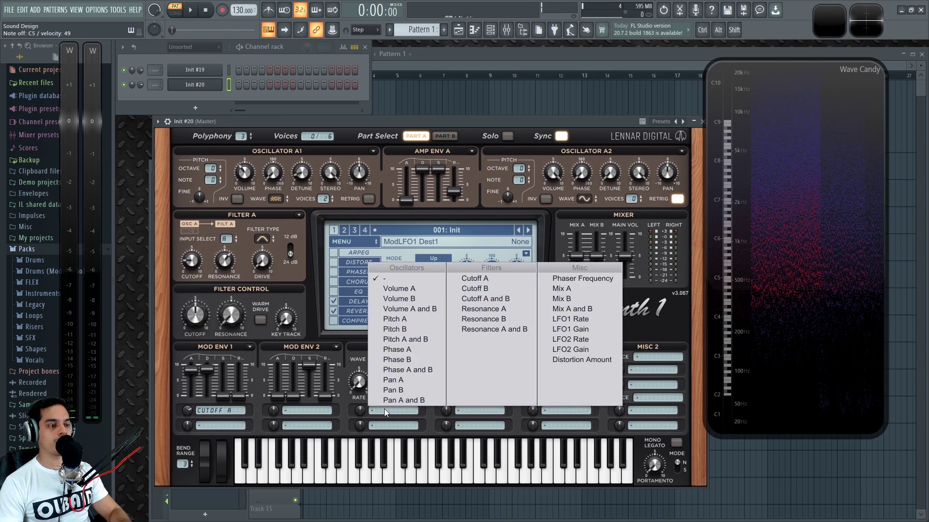
{"action": "left_click", "coordinate": [476, 279]}
{"action": "left_click_drag", "start_coordinate": [362, 411], "coordinate": [390, 327]}
- Try LFO 1 rates while auditioning the noise sweep, from 1/64T down to about 1/16
{"action": "left_click_drag", "start_coordinate": [359, 382], "coordinate": [367, 250]}
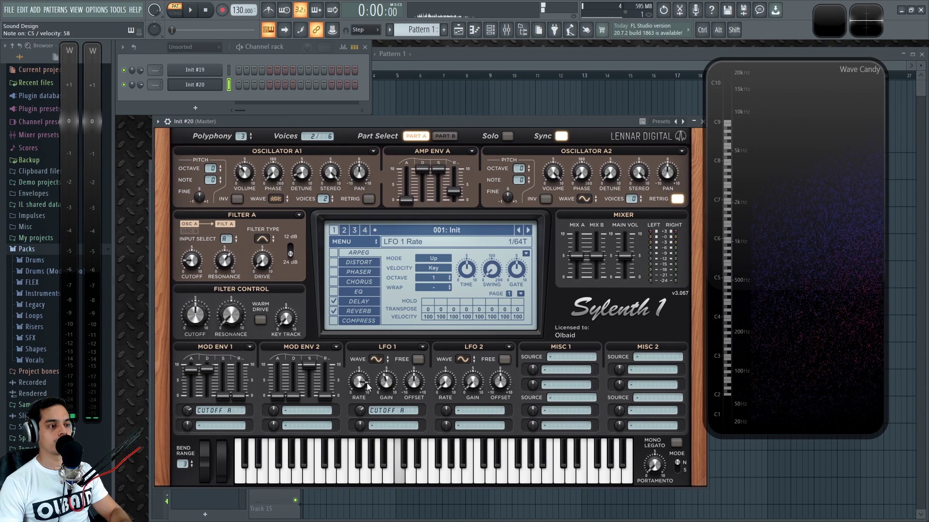
{"action": "left_click_drag", "start_coordinate": [361, 382], "coordinate": [359, 411]}
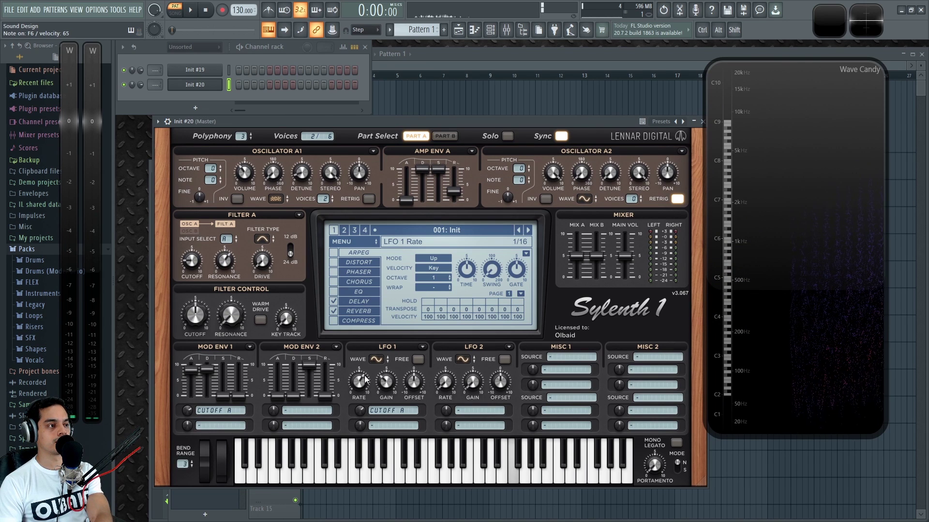
{"action": "left_click_drag", "start_coordinate": [362, 385], "coordinate": [361, 393]}
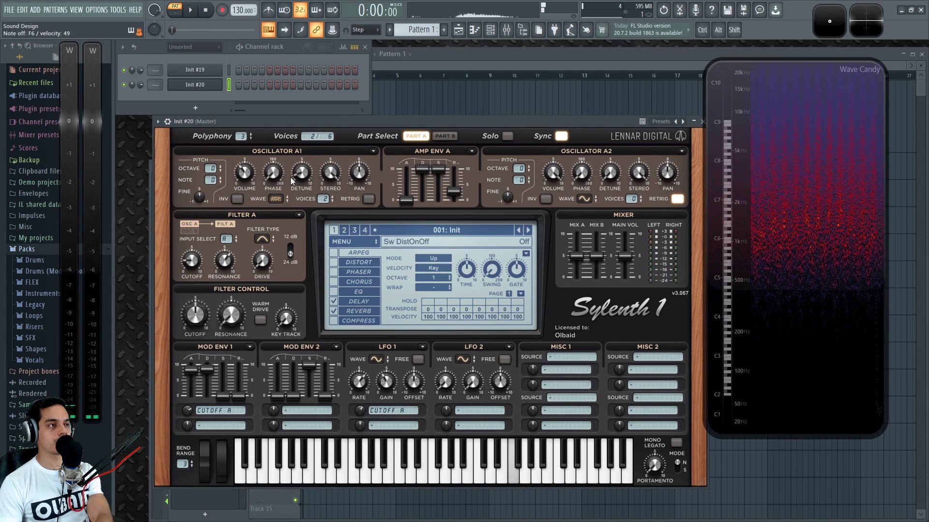
- Add a third Sylenth1 instance and set Oscillator A1 to a Sine wave with retrigger off and octave -1
{"action": "right_click", "coordinate": [201, 83]}
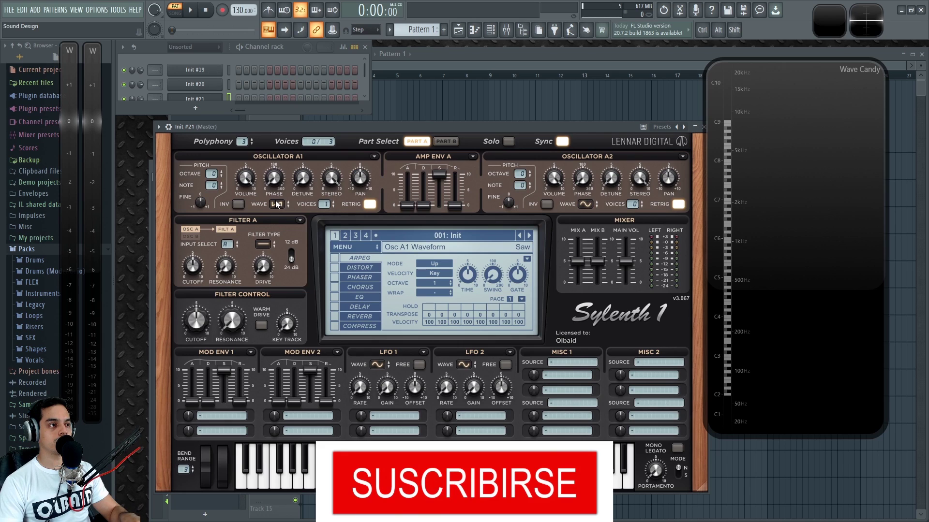
{"action": "left_click", "coordinate": [276, 203]}
{"action": "left_click", "coordinate": [293, 214]}
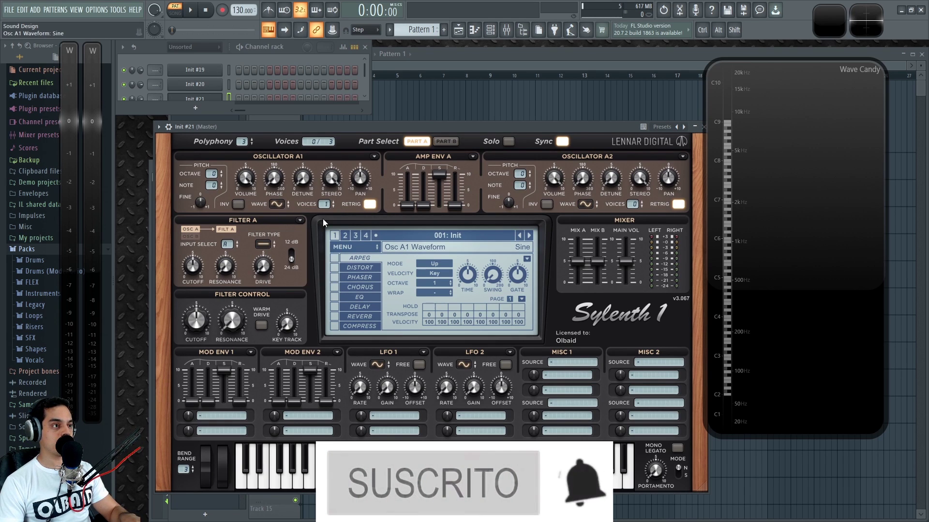
{"action": "left_click", "coordinate": [370, 205]}
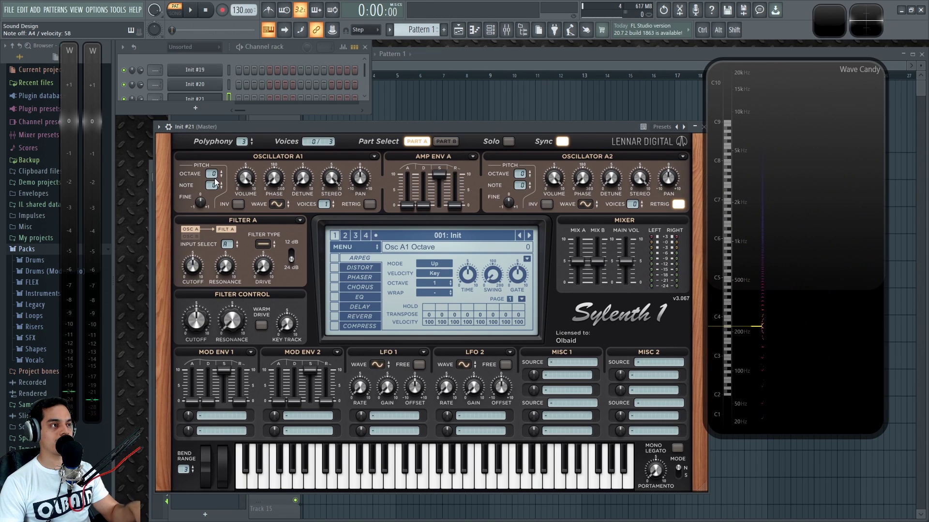
{"action": "left_click_drag", "start_coordinate": [216, 182], "coordinate": [213, 185]}
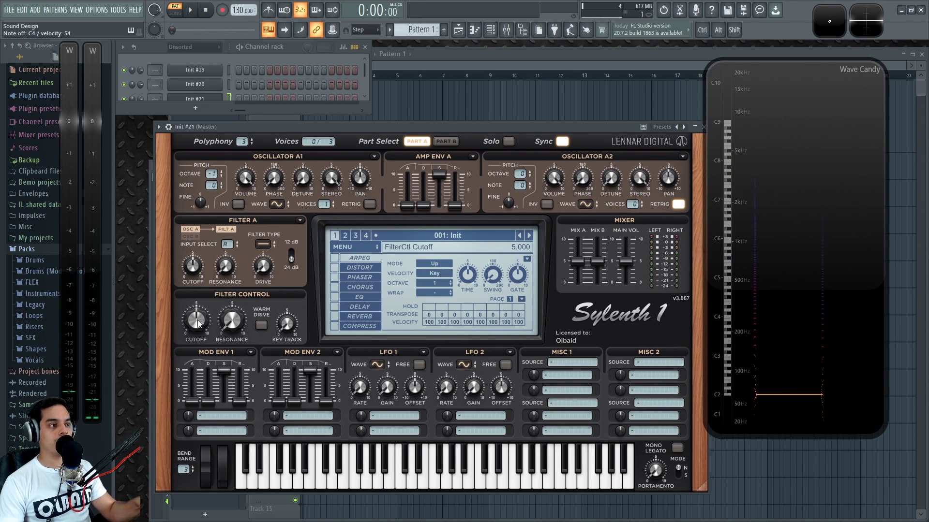
- Set the third synth's Amp Env A to zero attack, decay 10 and a release of about 3
{"action": "left_click_drag", "start_coordinate": [408, 204], "coordinate": [433, 106]}
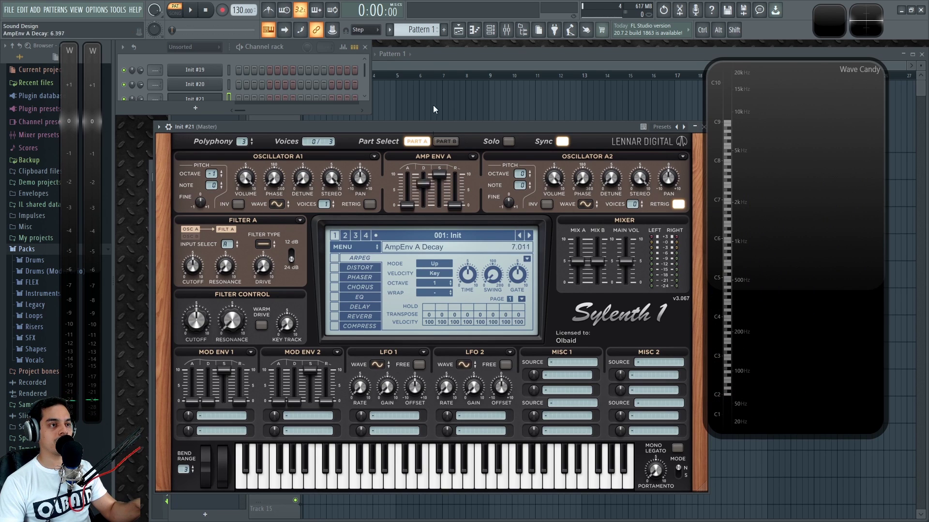
{"action": "left_click_drag", "start_coordinate": [405, 204], "coordinate": [406, 209]}
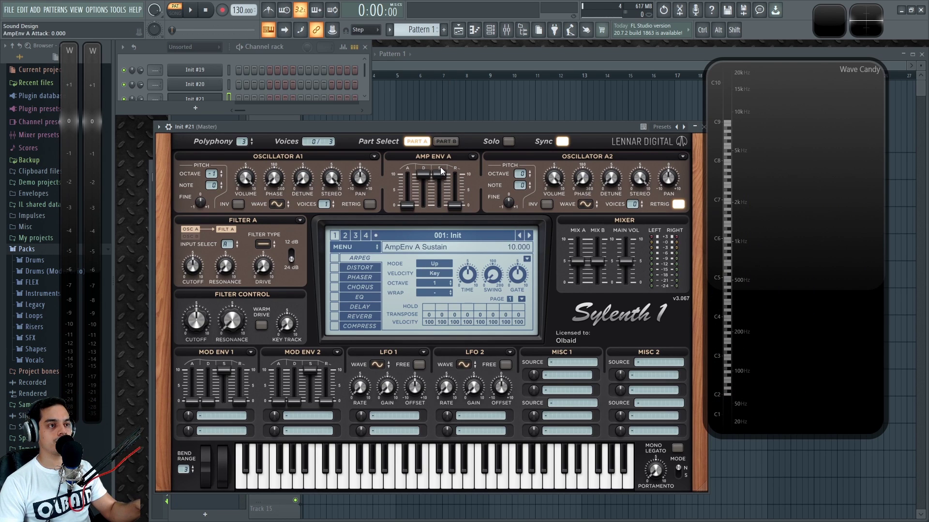
{"action": "left_click_drag", "start_coordinate": [455, 195], "coordinate": [455, 194]}
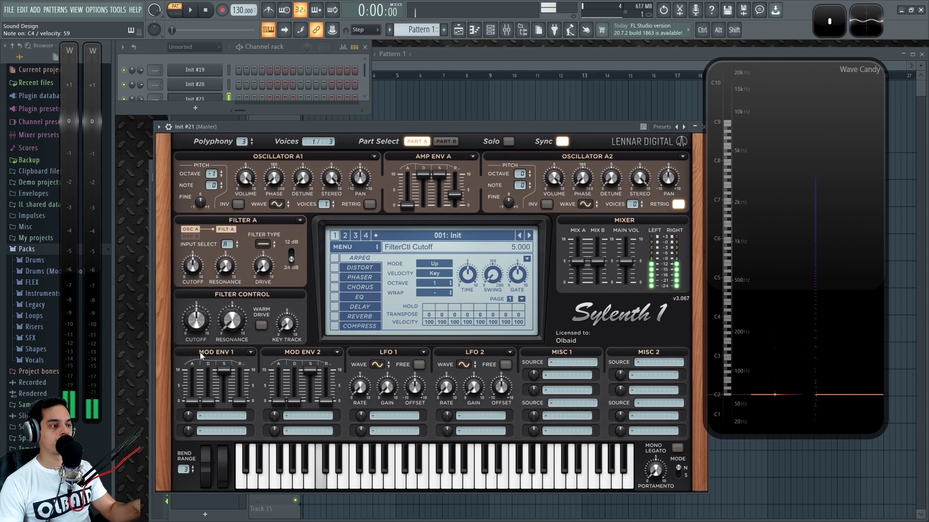
- Assign Pitch A to Mod Env 1 with a long attack and decay, zero sustain and a release of about 5.3
{"action": "left_click", "coordinate": [217, 414]}
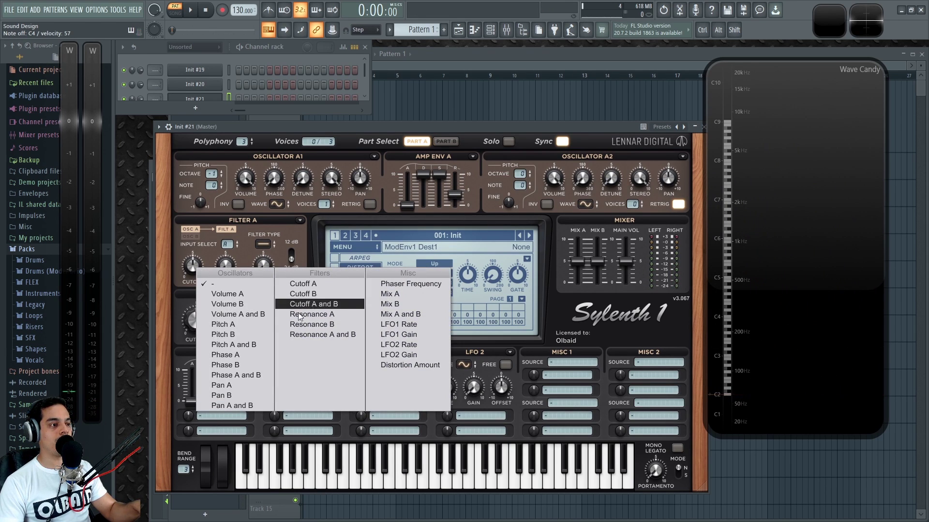
{"action": "left_click", "coordinate": [244, 329]}
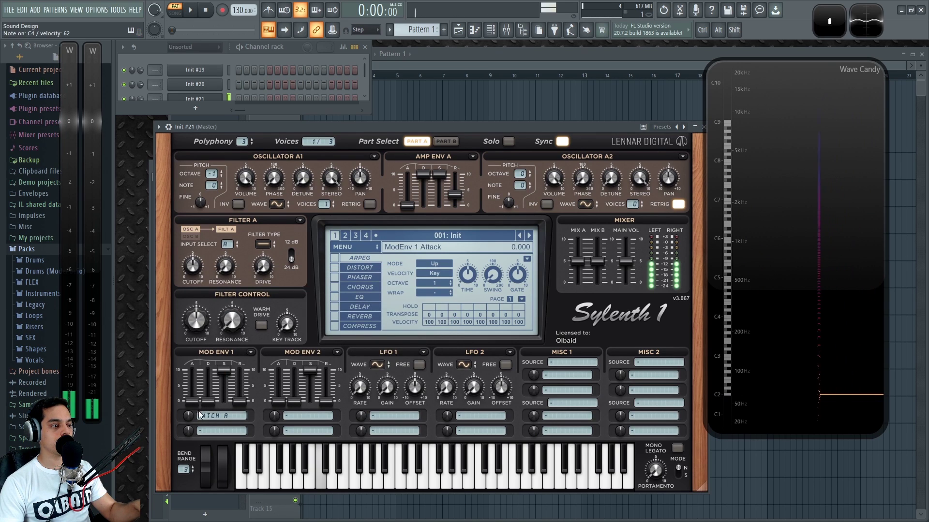
{"action": "left_click_drag", "start_coordinate": [192, 402], "coordinate": [201, 343]}
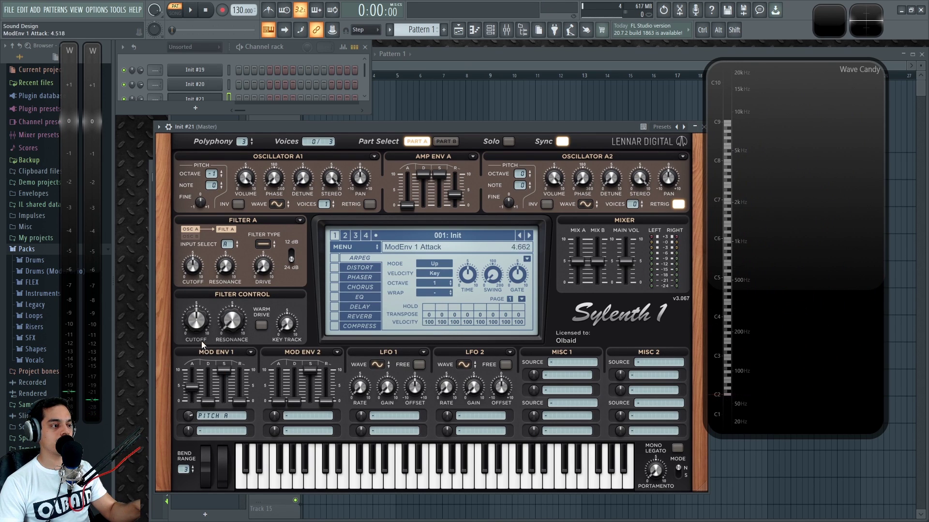
{"action": "left_click_drag", "start_coordinate": [209, 404], "coordinate": [221, 315]}
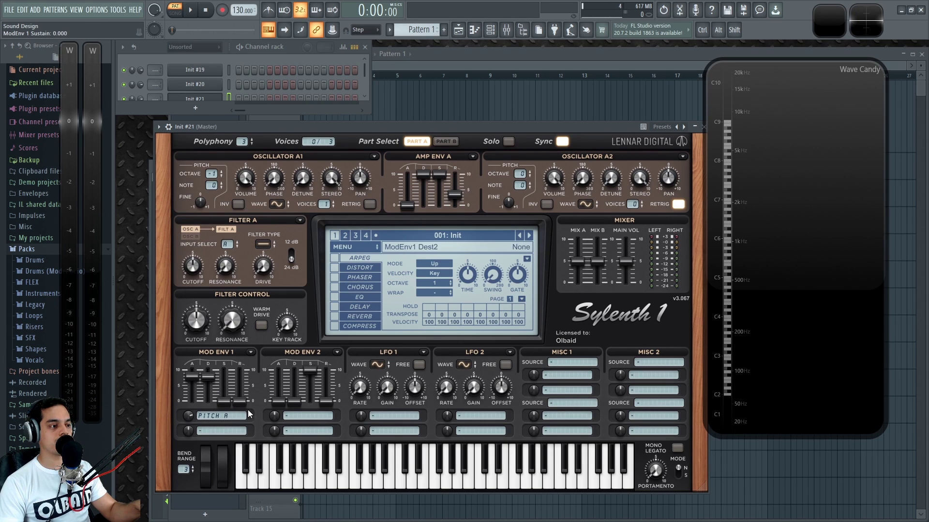
{"action": "left_click_drag", "start_coordinate": [245, 378], "coordinate": [245, 370]}
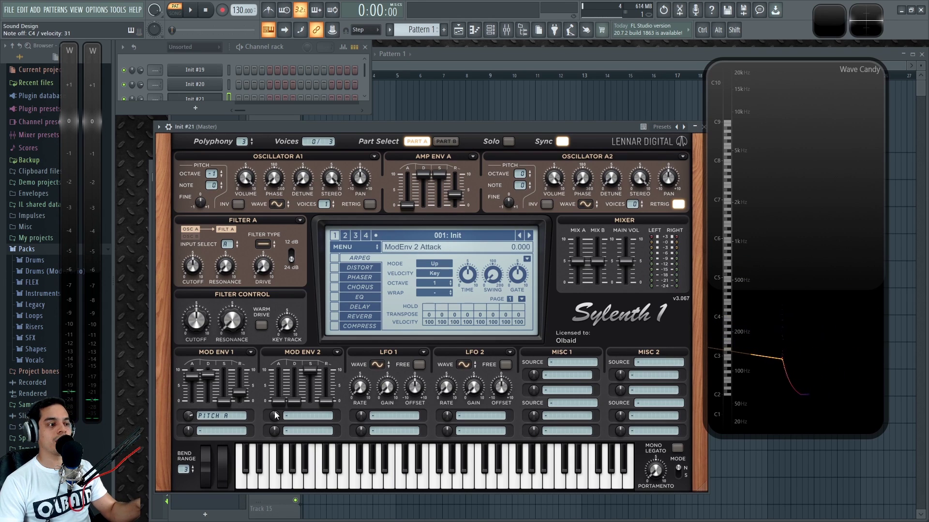
{"action": "left_click_drag", "start_coordinate": [239, 393], "coordinate": [242, 376]}
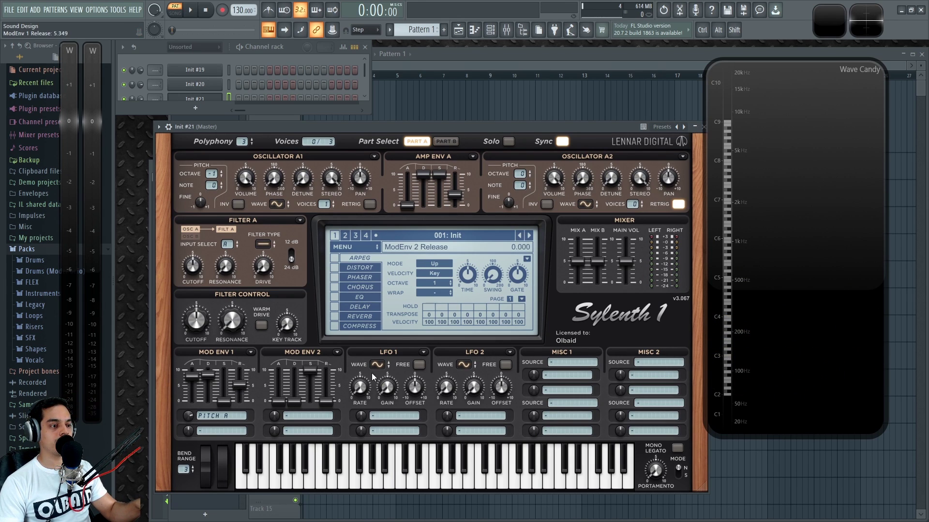
- Assign Pitch A to LFO 1 with an amount of about 3.4, adjust the LFO rate and reduce its gain to 0
{"action": "left_click", "coordinate": [384, 415]}
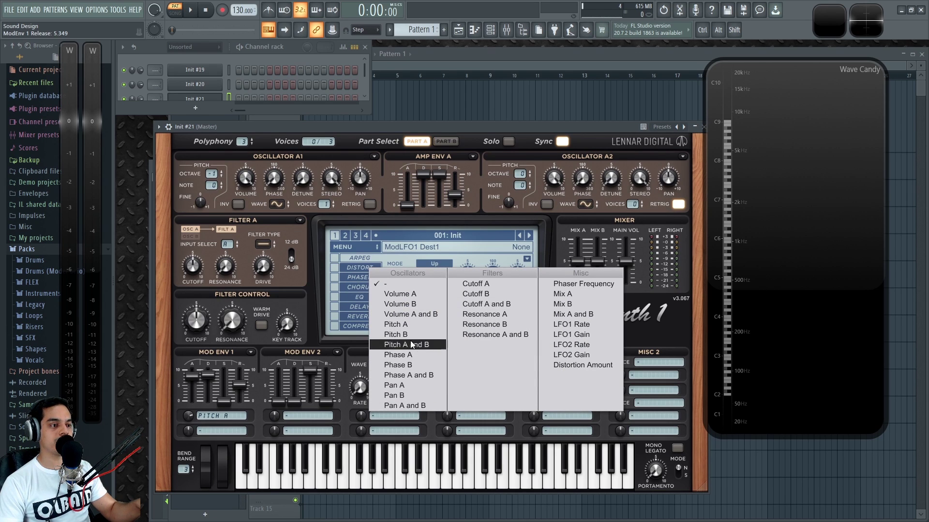
{"action": "left_click", "coordinate": [395, 324]}
{"action": "left_click_drag", "start_coordinate": [359, 419], "coordinate": [390, 303]}
{"action": "left_click_drag", "start_coordinate": [357, 372], "coordinate": [375, 394]}
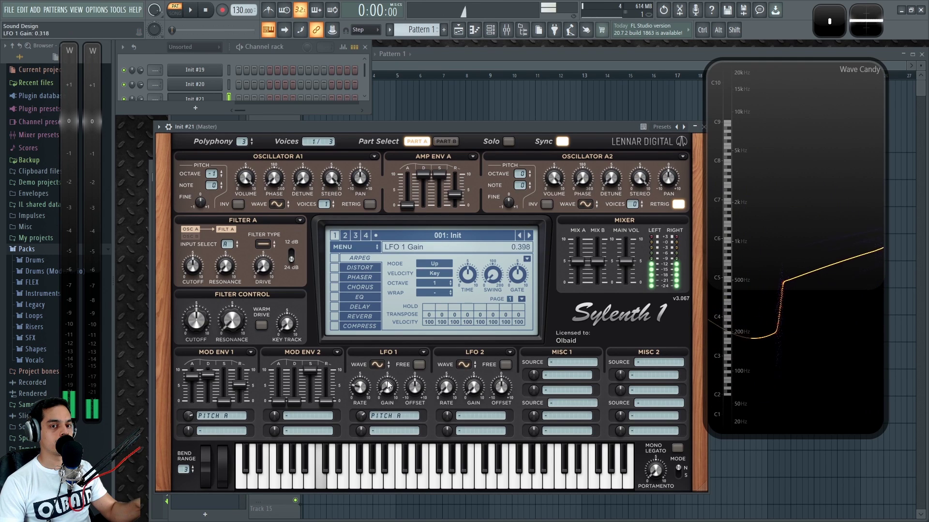
{"action": "left_click_drag", "start_coordinate": [384, 350], "coordinate": [408, 421]}
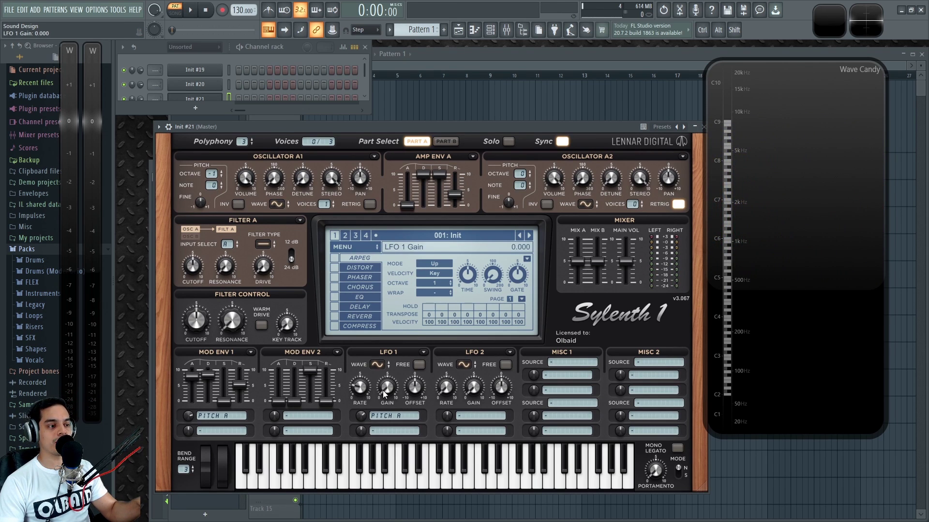
- Assign LFO1 Rate and LFO1 Gain as Mod Env 2's two destinations and set LFO 1's gain to about 1.5
{"action": "left_click", "coordinate": [296, 415]}
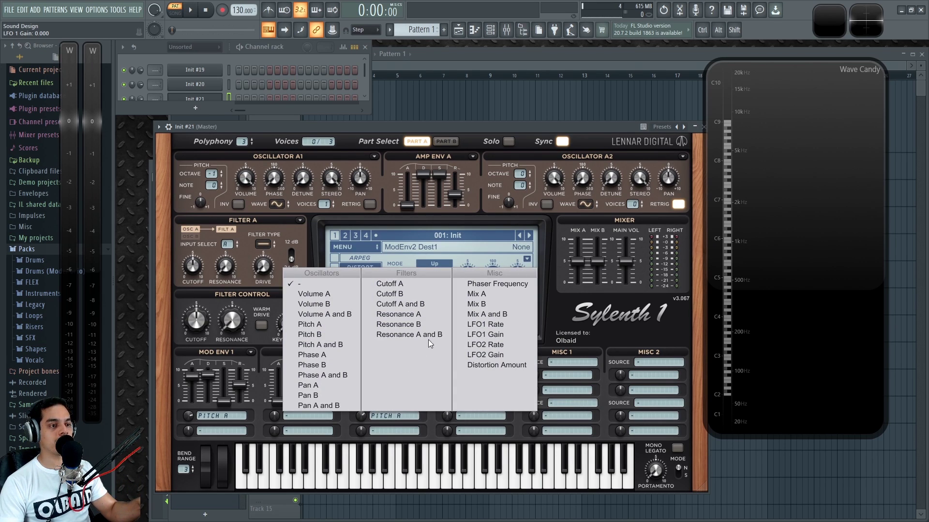
{"action": "left_click", "coordinate": [477, 323]}
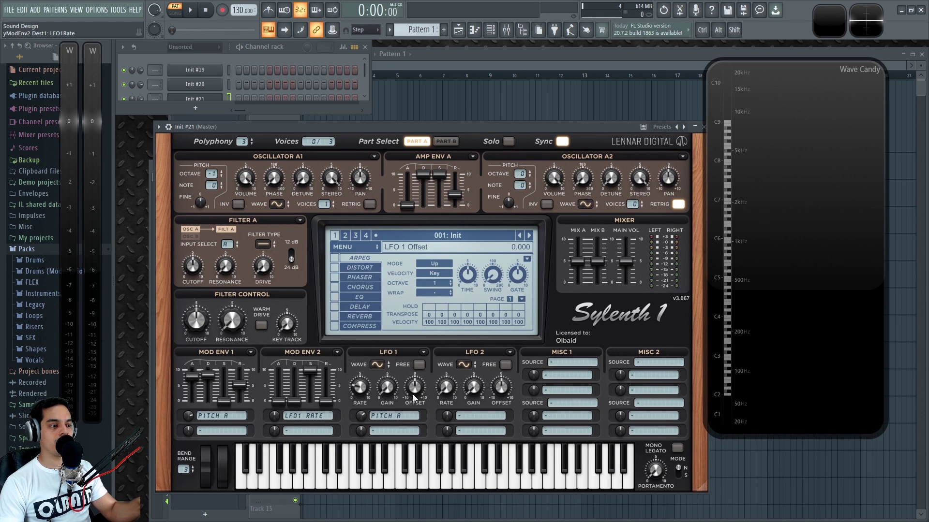
{"action": "left_click", "coordinate": [300, 431]}
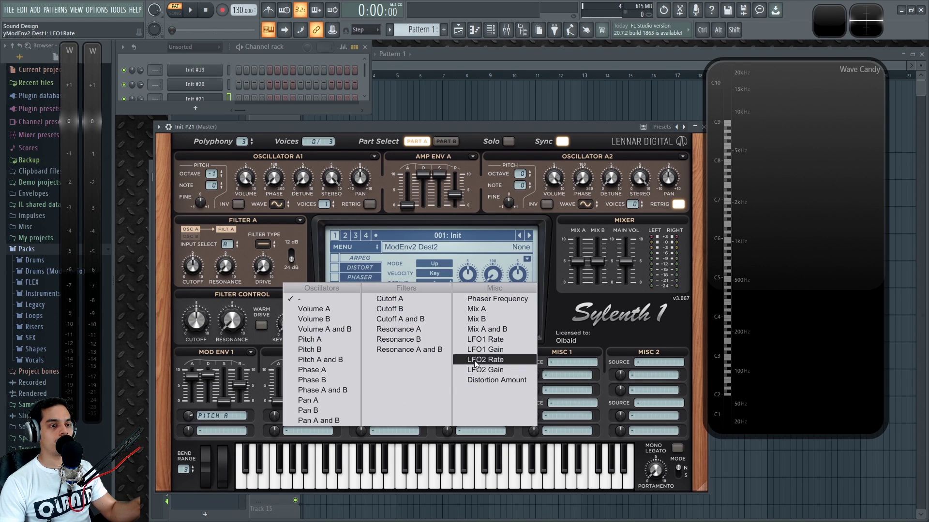
{"action": "left_click", "coordinate": [498, 350]}
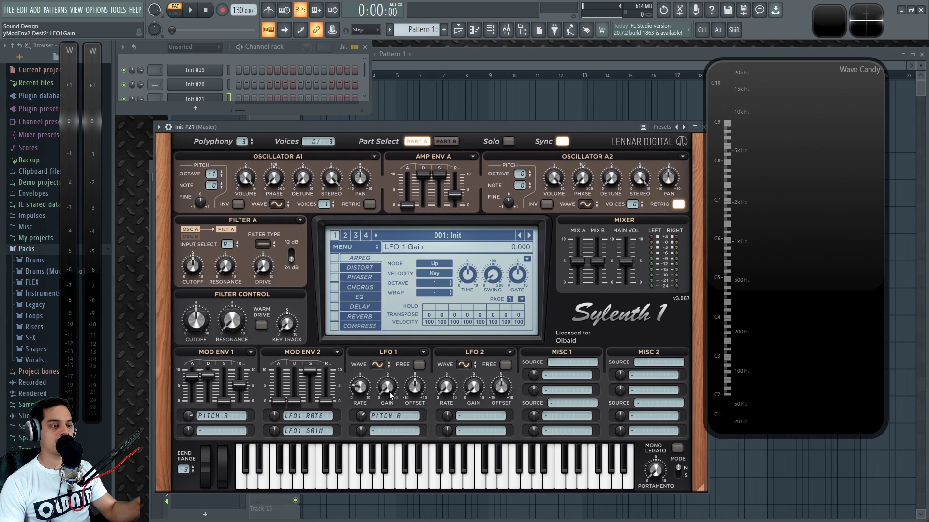
{"action": "left_click_drag", "start_coordinate": [387, 382], "coordinate": [392, 370]}
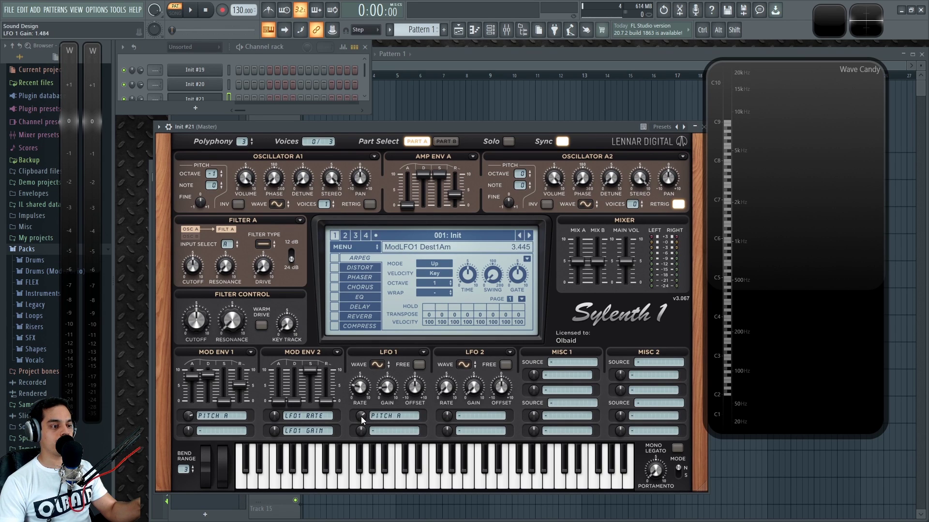
- Raise Mod Env 2's attack and set its LFO1 Rate modulation amount to about 6.1 while auditioning notes
{"action": "left_click_drag", "start_coordinate": [276, 399], "coordinate": [287, 321]}
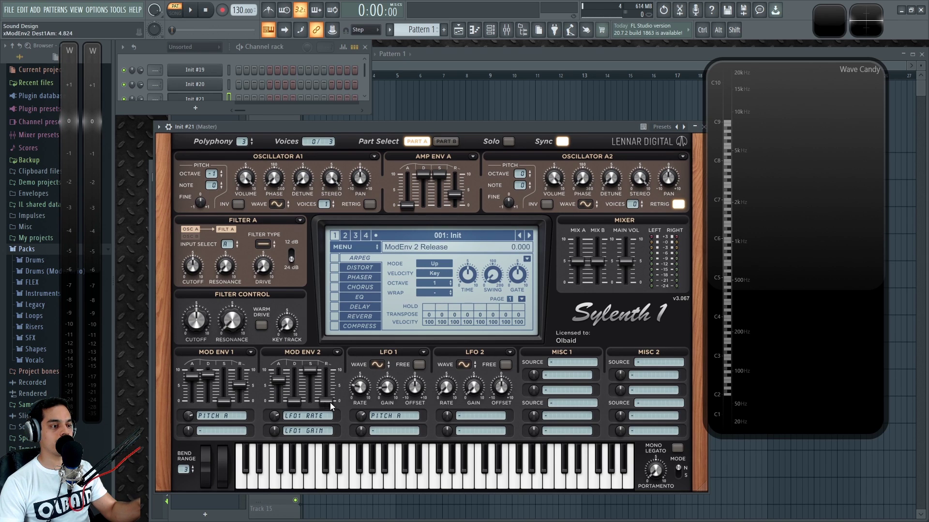
{"action": "left_click", "coordinate": [385, 389]}
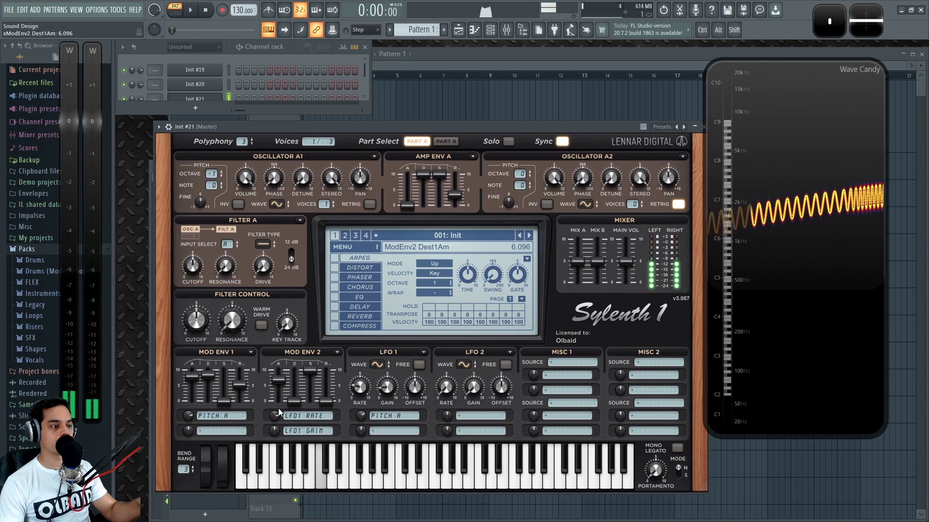
{"action": "left_click_drag", "start_coordinate": [280, 380], "coordinate": [280, 377]}
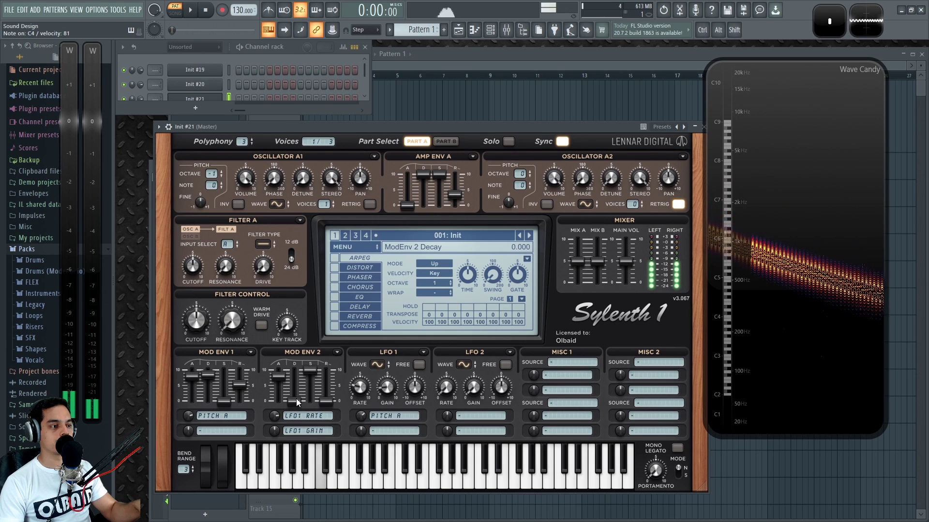
- Raise Mod Env 2's decay, set its LFO1 Gain amount to about 4.1 and lower its sustain to near zero
{"action": "left_click_drag", "start_coordinate": [292, 400], "coordinate": [299, 338]}
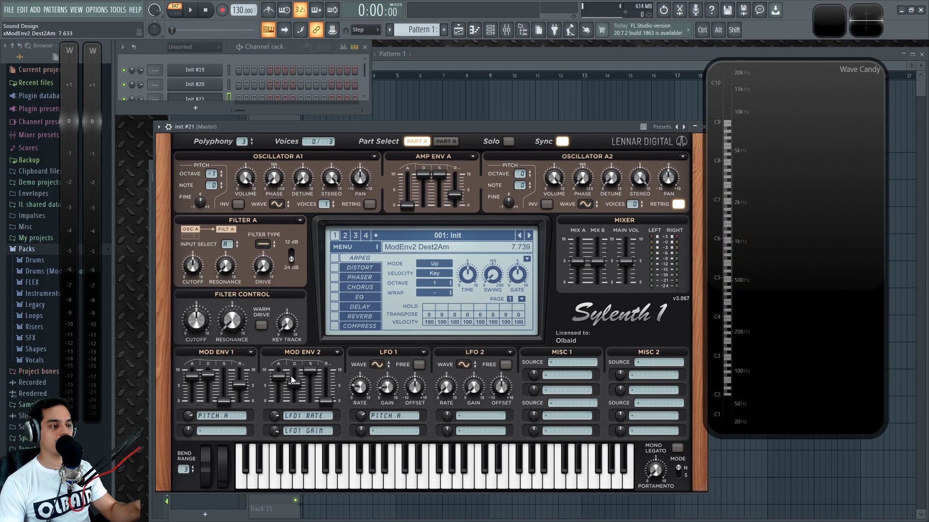
{"action": "left_click_drag", "start_coordinate": [293, 411], "coordinate": [291, 423]}
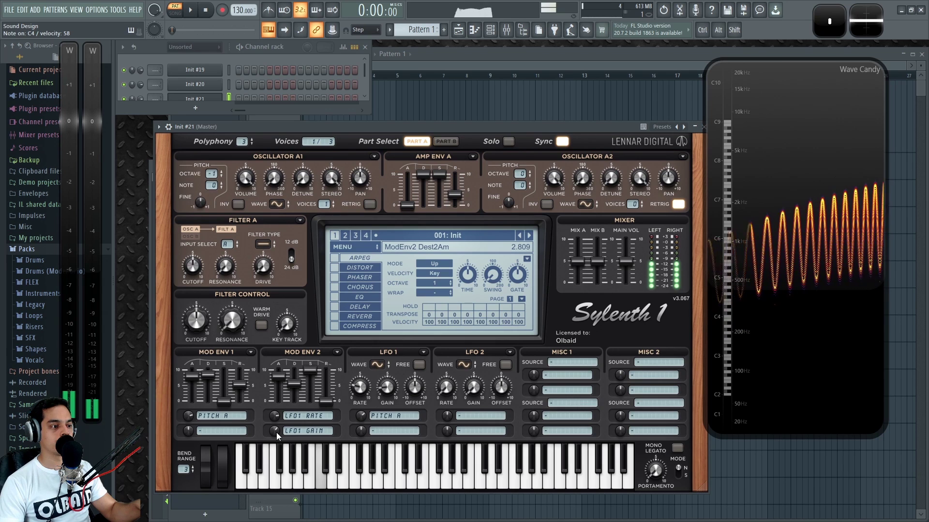
{"action": "mouse_move", "coordinate": [277, 430]}
{"action": "left_mouse_down"}
{"action": "mouse_move", "coordinate": [288, 381]}
{"action": "mouse_move", "coordinate": [286, 439]}
{"action": "left_mouse_up"}
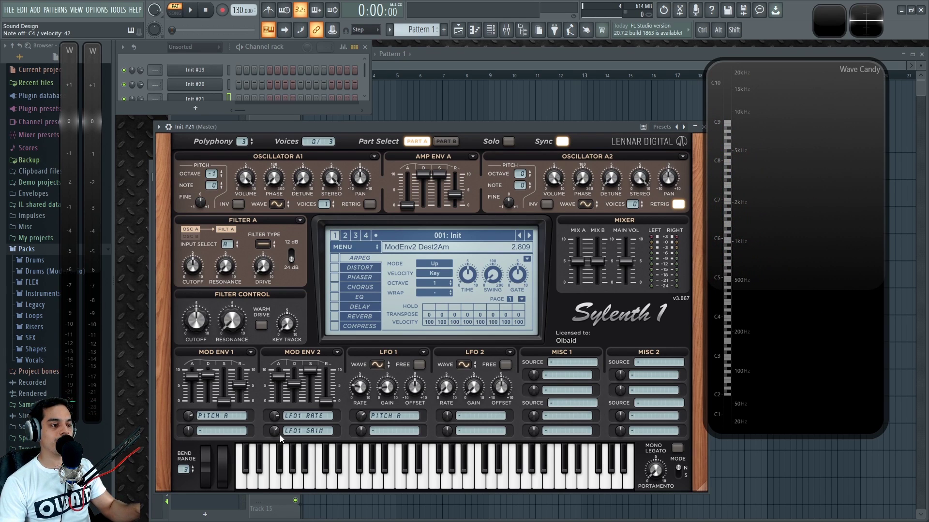
{"action": "left_click_drag", "start_coordinate": [279, 427], "coordinate": [280, 424]}
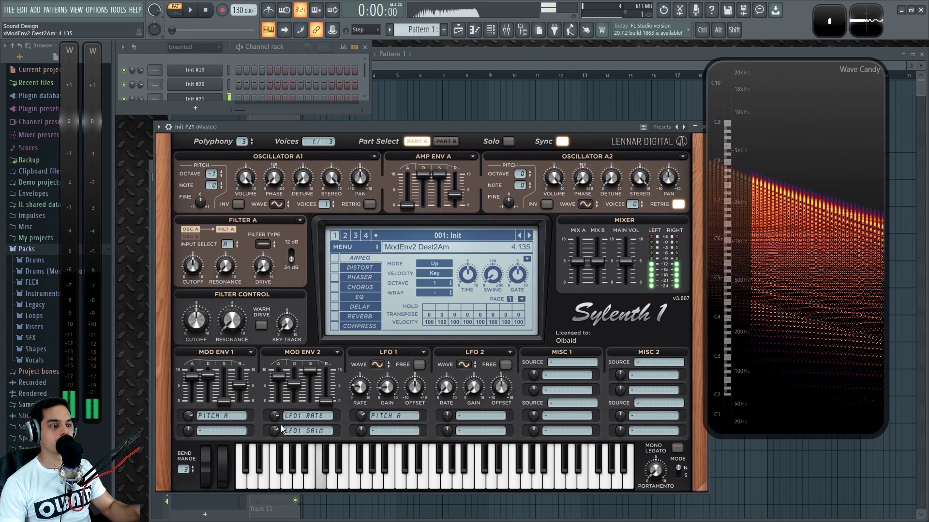
{"action": "left_click_drag", "start_coordinate": [310, 370], "coordinate": [312, 396]}
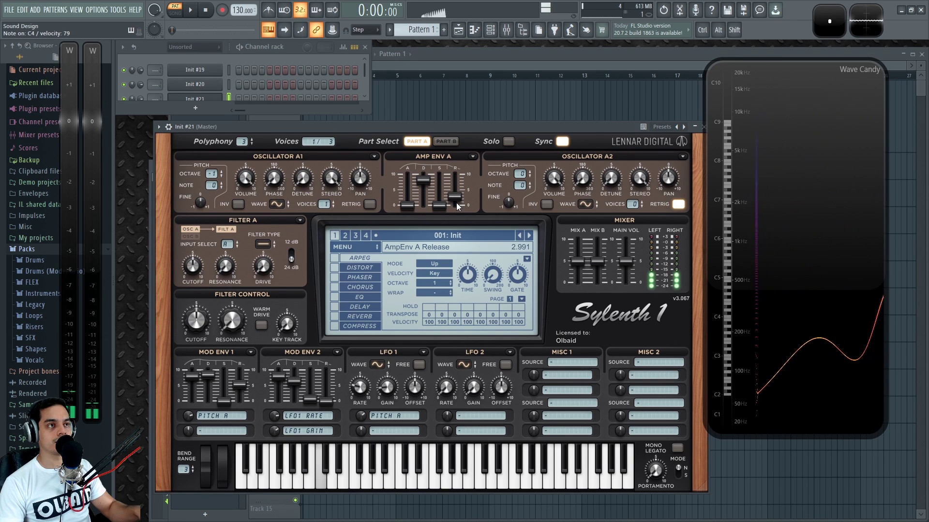
- Raise Amp Env A's sustain and enable the delay and reverb effects for the LFO-modulated sine sweep
{"action": "mouse_move", "coordinate": [425, 180]}
{"action": "left_mouse_down"}
{"action": "mouse_move", "coordinate": [445, 187]}
{"action": "mouse_move", "coordinate": [446, 179]}
{"action": "left_mouse_up"}
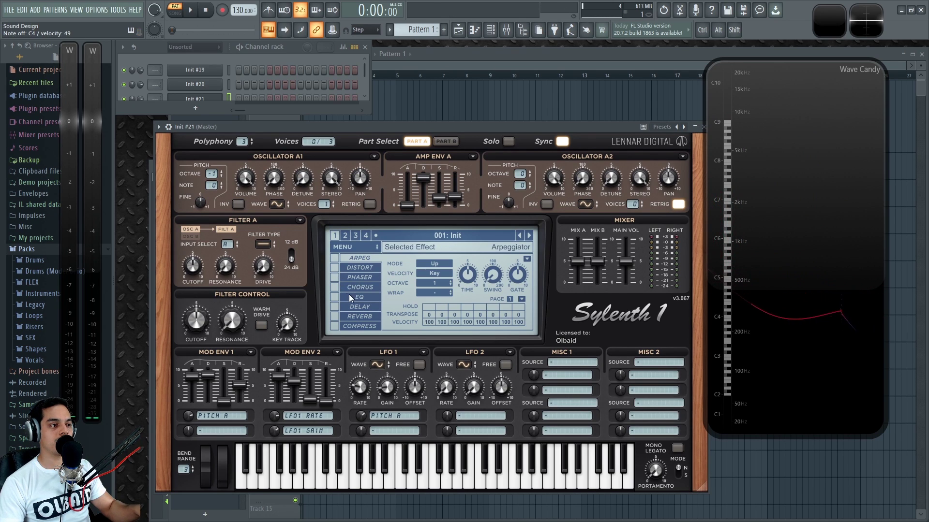
{"action": "left_click", "coordinate": [334, 317]}
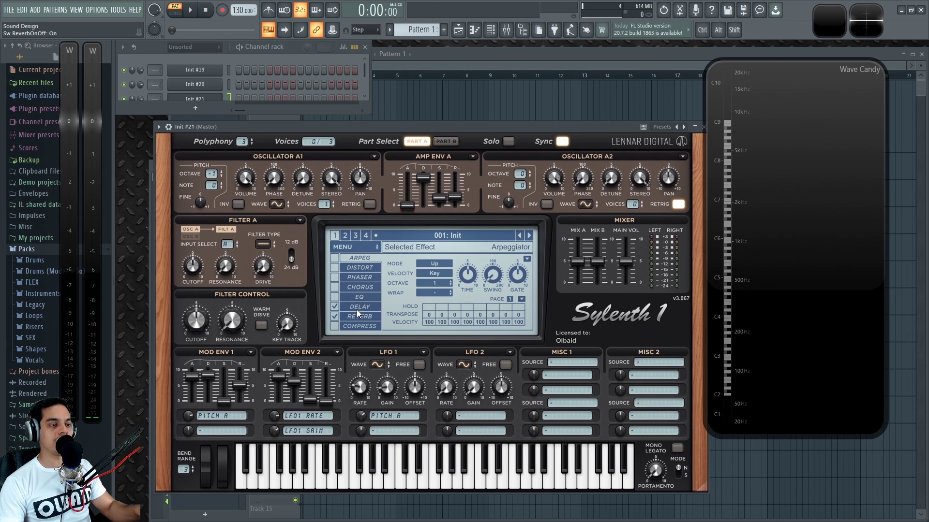
{"action": "key", "text": "z"}
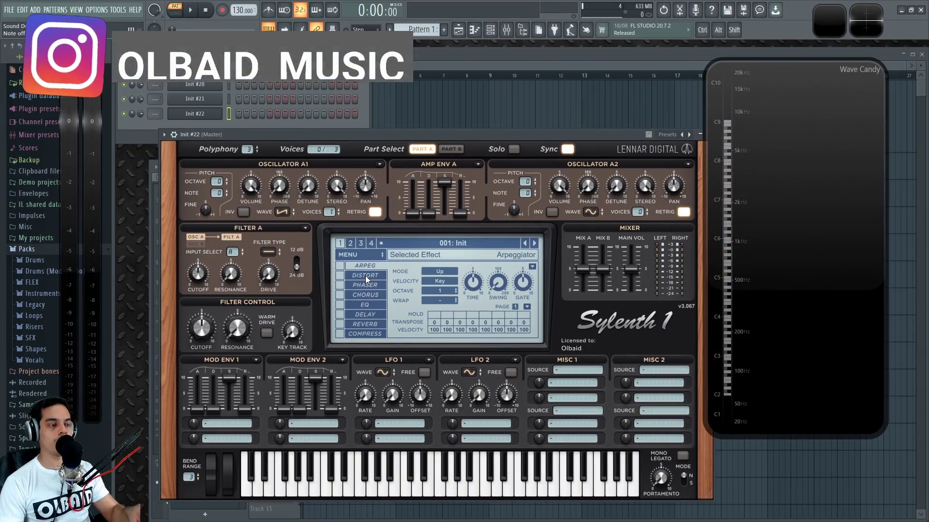
- In the new instance, set oscillator A1 to Sine and assign Pitch A as Mod Env 1's first destination
{"action": "left_click", "coordinate": [283, 212]}
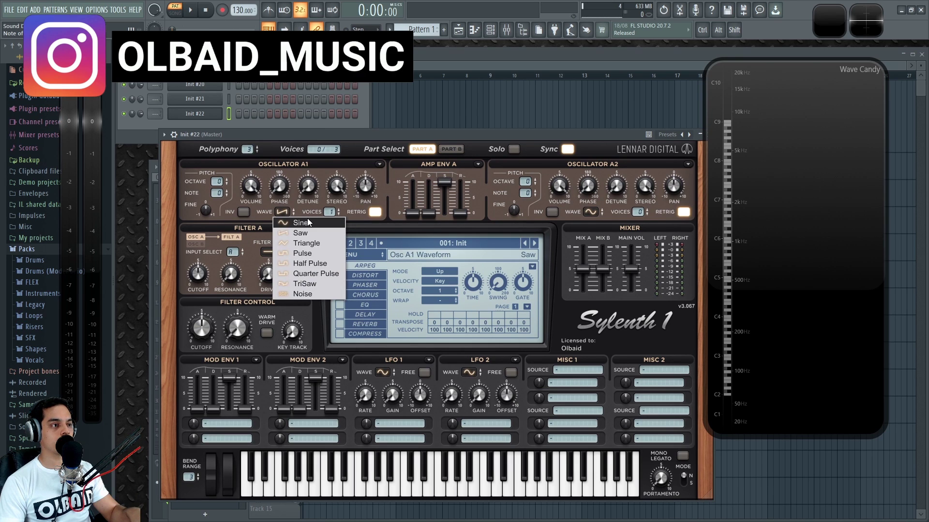
{"action": "left_click", "coordinate": [308, 223]}
{"action": "left_click", "coordinate": [213, 423]}
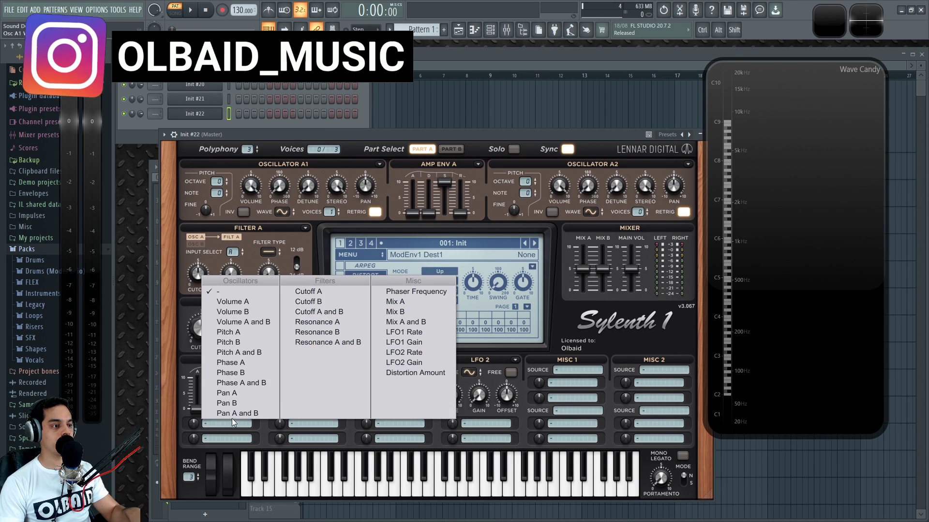
{"action": "left_click", "coordinate": [250, 333]}
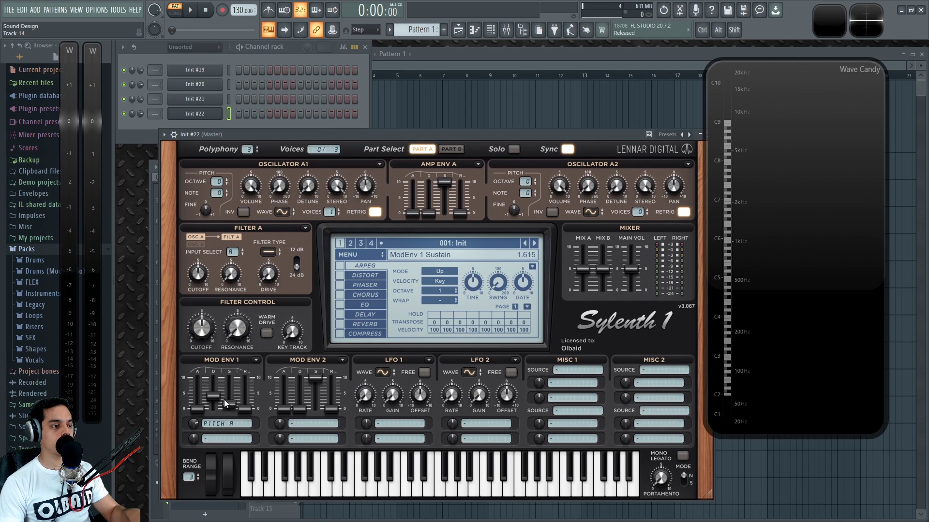
- Set Mod Env 1's Pitch A amount to about 3.9 with a short decay and lower oscillator A1's octave to -2
{"action": "left_click_drag", "start_coordinate": [194, 424], "coordinate": [193, 410]}
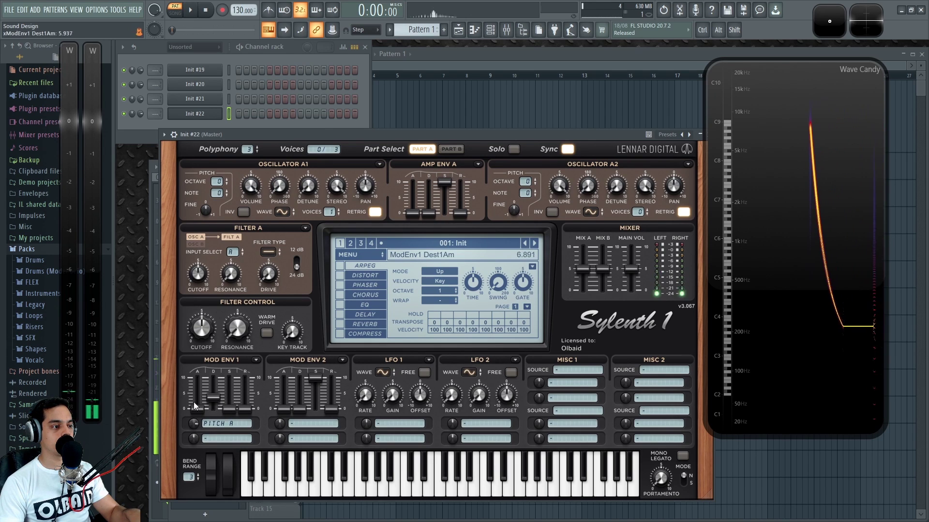
{"action": "left_click_drag", "start_coordinate": [214, 403], "coordinate": [213, 425]}
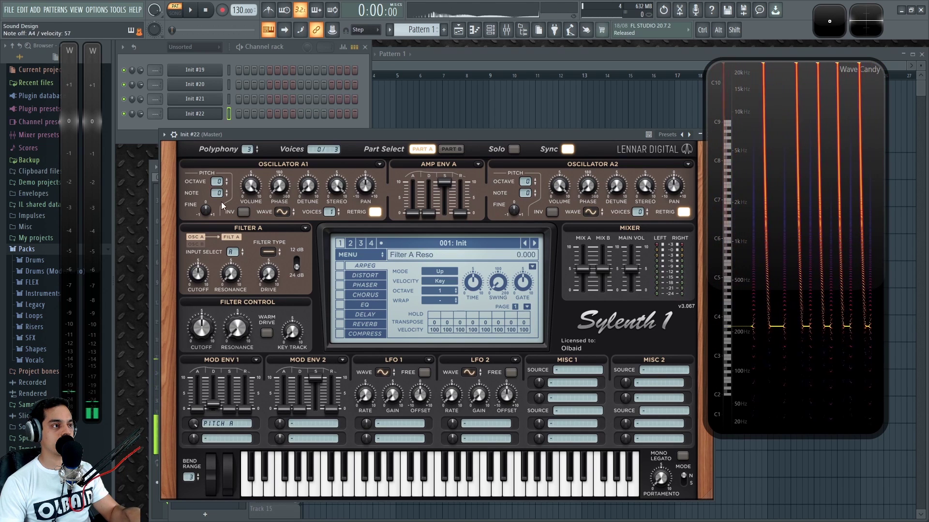
{"action": "left_click_drag", "start_coordinate": [221, 184], "coordinate": [216, 217]}
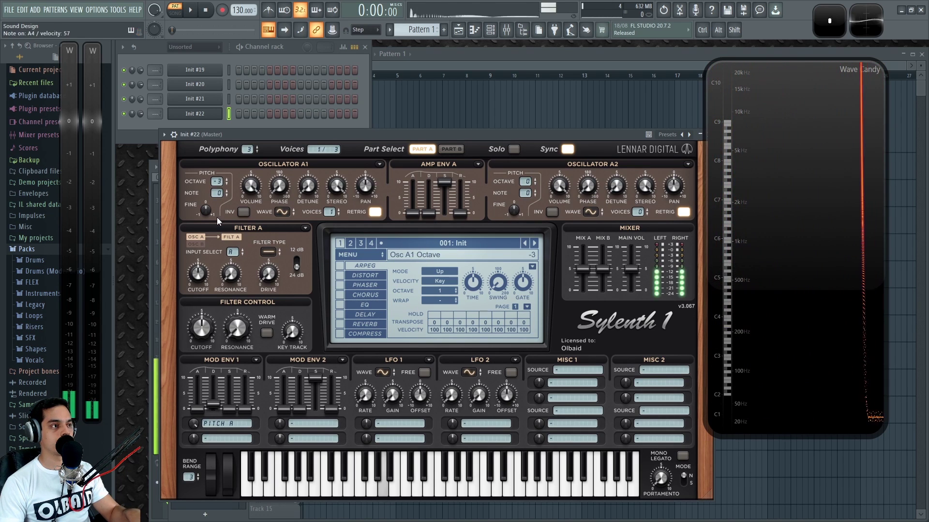
{"action": "left_click_drag", "start_coordinate": [219, 184], "coordinate": [220, 179]}
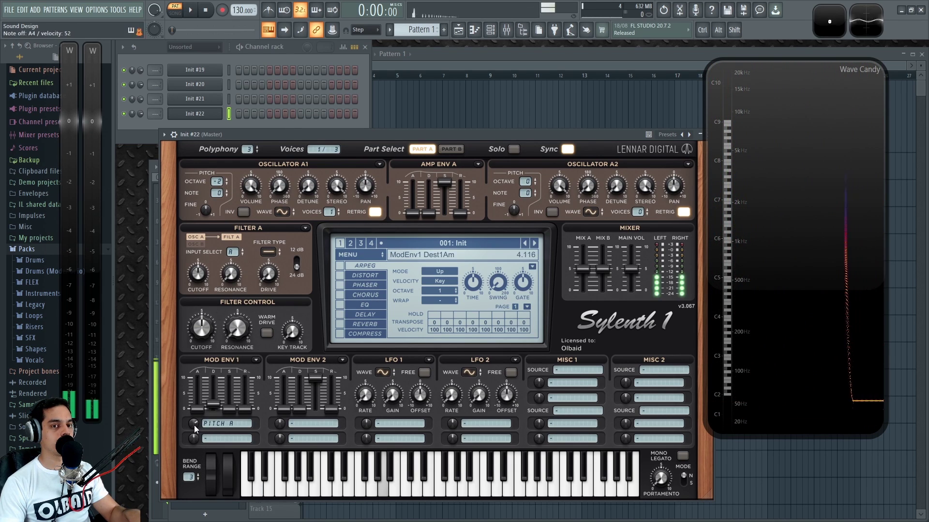
{"action": "left_click_drag", "start_coordinate": [193, 425], "coordinate": [193, 426]}
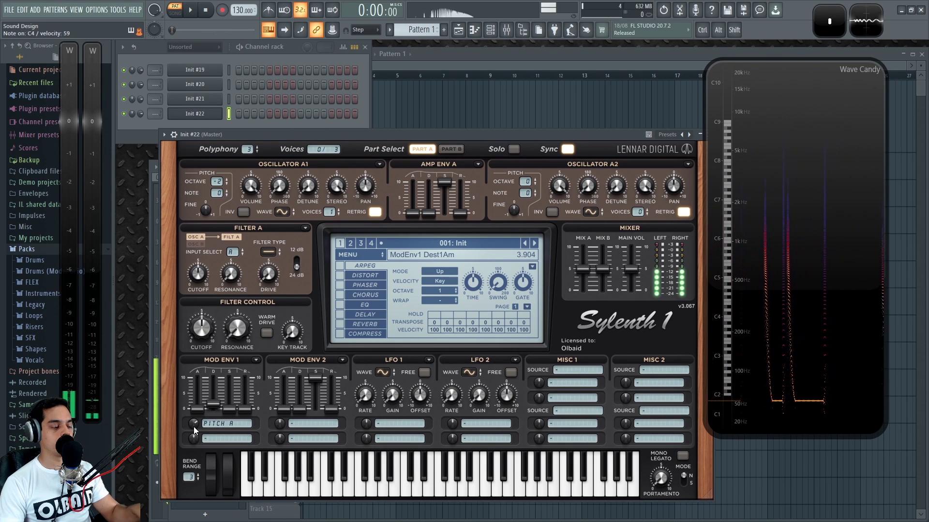
- Lower Amp Env A's sustain to zero and shorten its decay to make the sound percussive
{"action": "left_click_drag", "start_coordinate": [444, 183], "coordinate": [444, 185]}
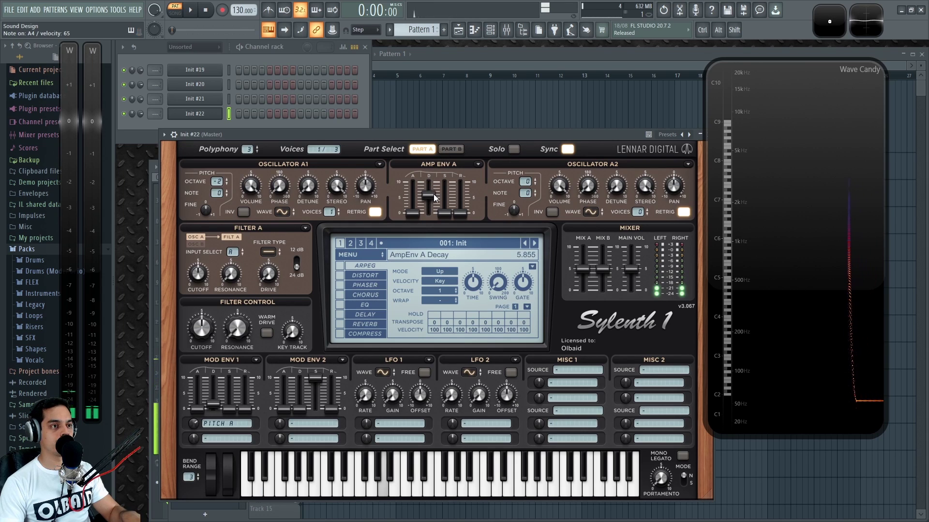
{"action": "left_click_drag", "start_coordinate": [434, 197], "coordinate": [430, 213]}
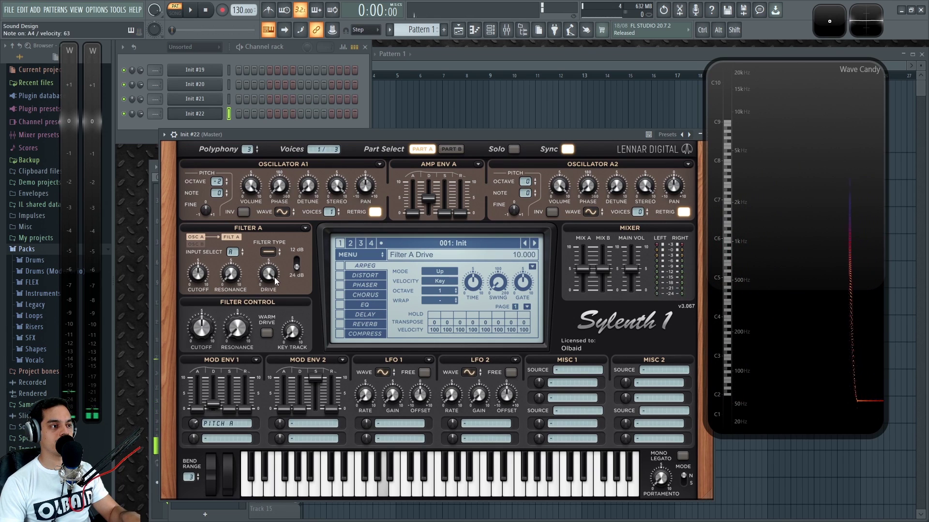
- Set Filter A to low-pass with a cutoff of about 3.1 and a resonance of about 5.1
{"action": "left_click", "coordinate": [268, 254]}
{"action": "left_click", "coordinate": [283, 265]}
{"action": "left_click", "coordinate": [268, 252]}
{"action": "left_click", "coordinate": [283, 268]}
{"action": "left_click_drag", "start_coordinate": [199, 274], "coordinate": [201, 309]}
{"action": "left_click_drag", "start_coordinate": [233, 277], "coordinate": [236, 201]}
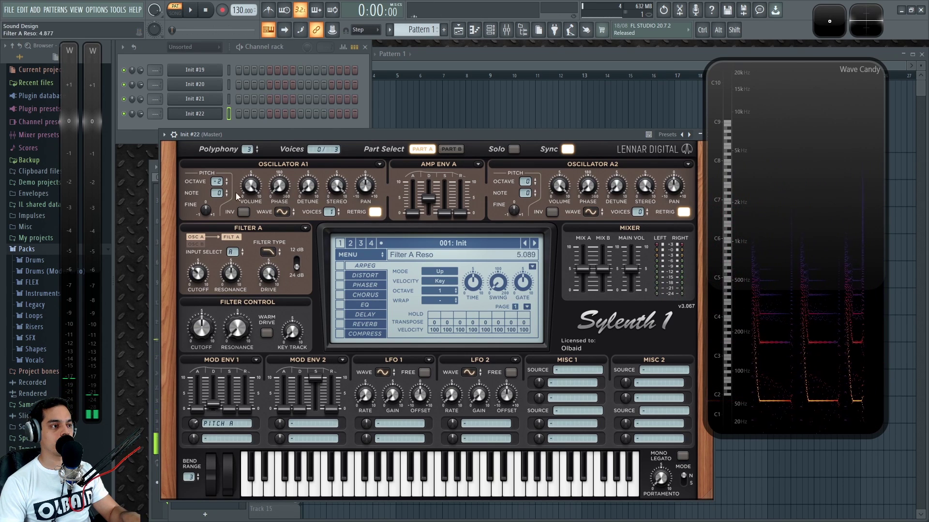
{"action": "left_click_drag", "start_coordinate": [197, 274], "coordinate": [202, 287]}
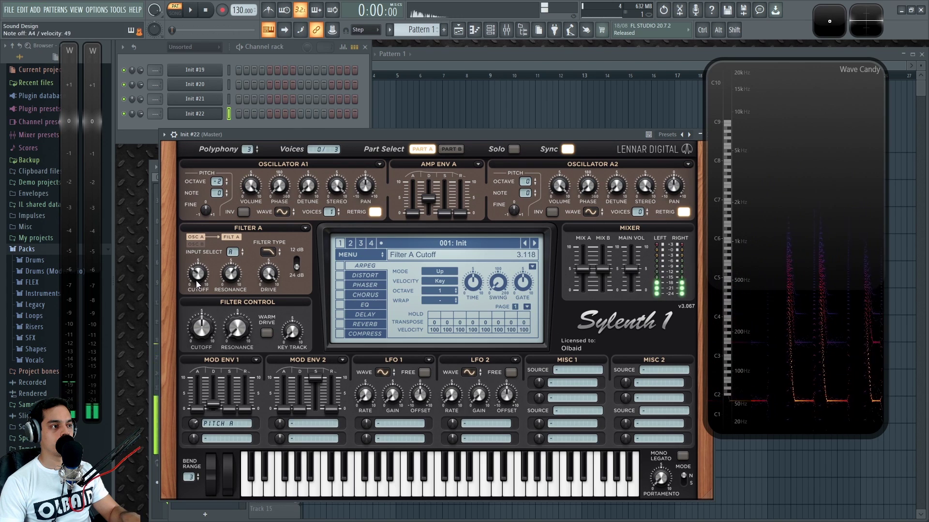
- Enable OverDrive distortion, adjust its amount and raise Mix A to about 7.5
{"action": "left_click", "coordinate": [340, 276]}
{"action": "left_click_drag", "start_coordinate": [442, 305], "coordinate": [446, 271]}
{"action": "left_click_drag", "start_coordinate": [468, 237], "coordinate": [445, 302]}
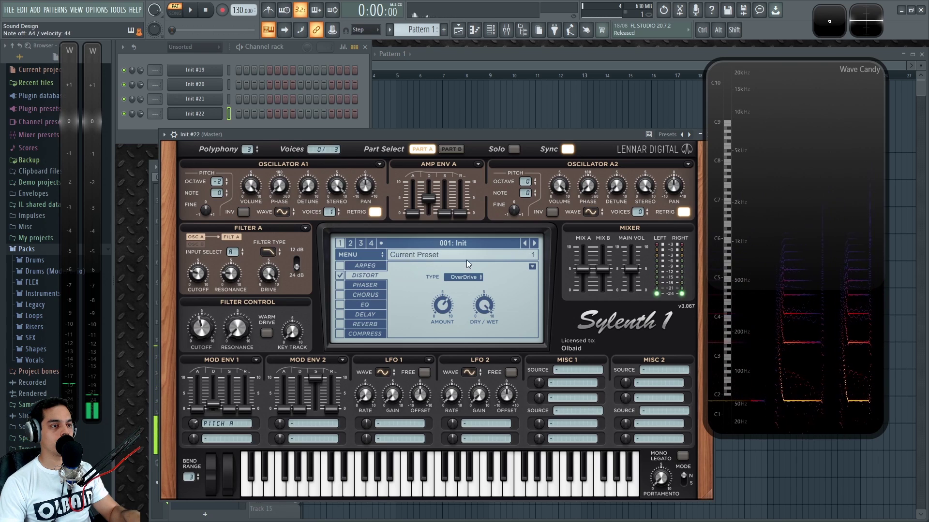
{"action": "left_click_drag", "start_coordinate": [582, 269], "coordinate": [587, 214]}
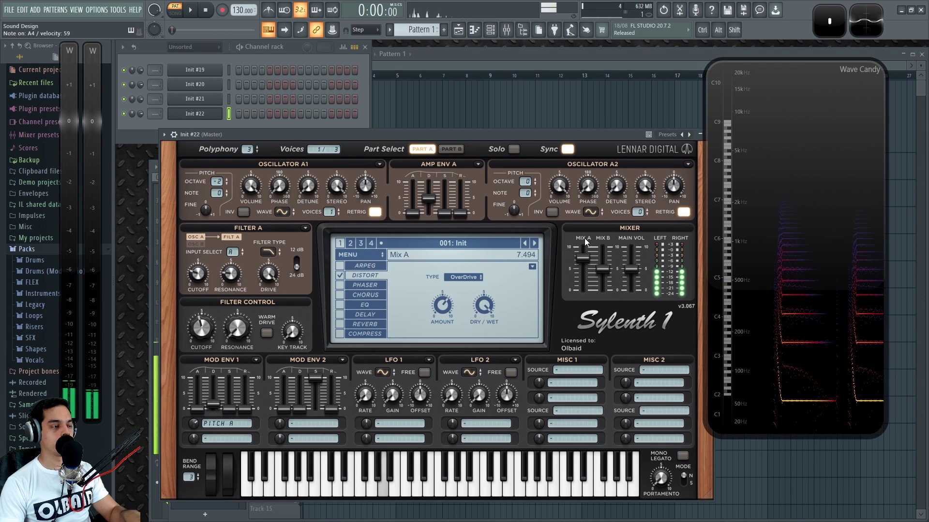
- Enable the reverb, set its dry/wet to about 58% and increase its size
{"action": "left_click", "coordinate": [365, 325]}
{"action": "left_click", "coordinate": [341, 323]}
{"action": "left_click_drag", "start_coordinate": [507, 318], "coordinate": [515, 309]}
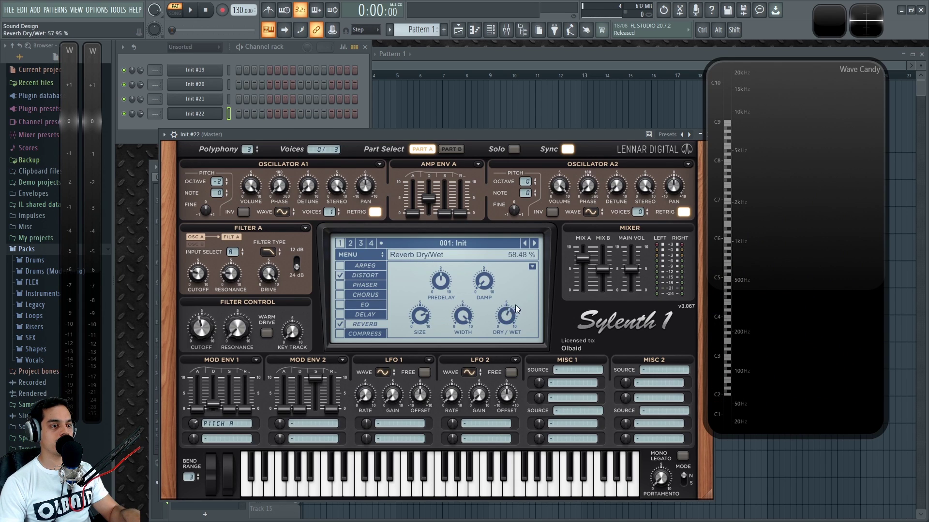
{"action": "left_click_drag", "start_coordinate": [430, 308], "coordinate": [429, 297]}
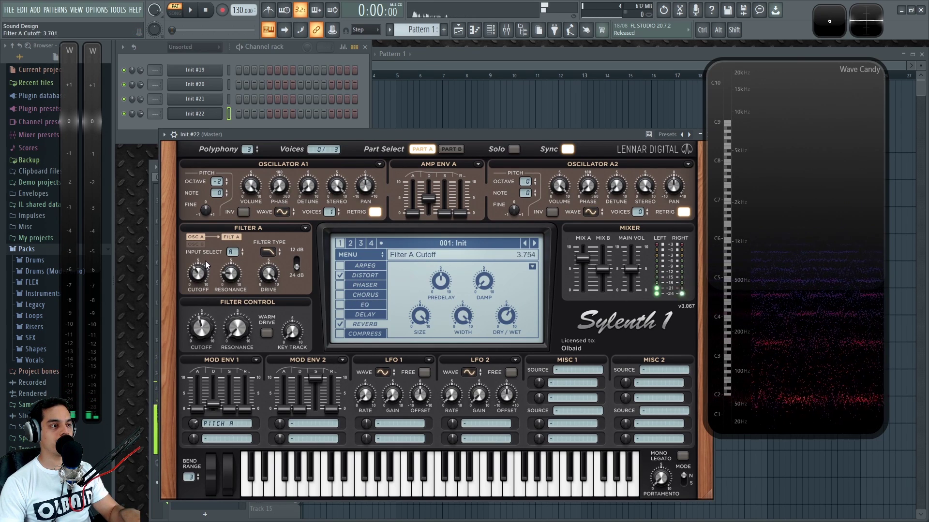
- Fine-tune Filter A's cutoff and drive and the decays of Amp Env A and Mod Env 1 while auditioning notes
{"action": "left_click_drag", "start_coordinate": [205, 260], "coordinate": [207, 259]}
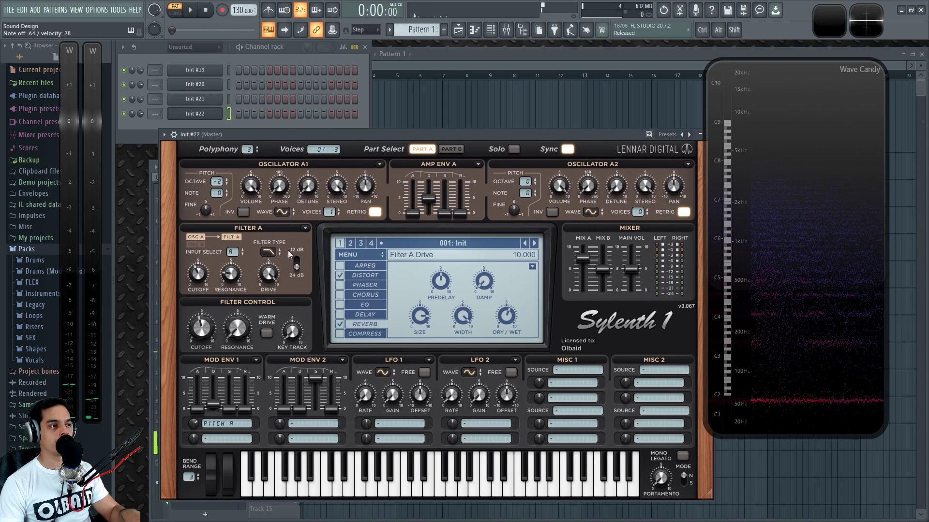
{"action": "left_click_drag", "start_coordinate": [265, 279], "coordinate": [308, 472]}
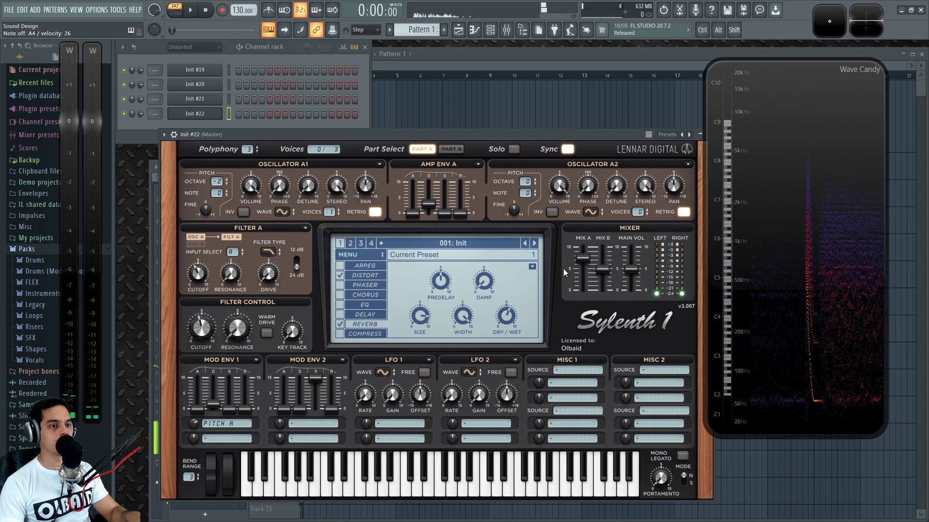
{"action": "left_click_drag", "start_coordinate": [431, 207], "coordinate": [432, 204]}
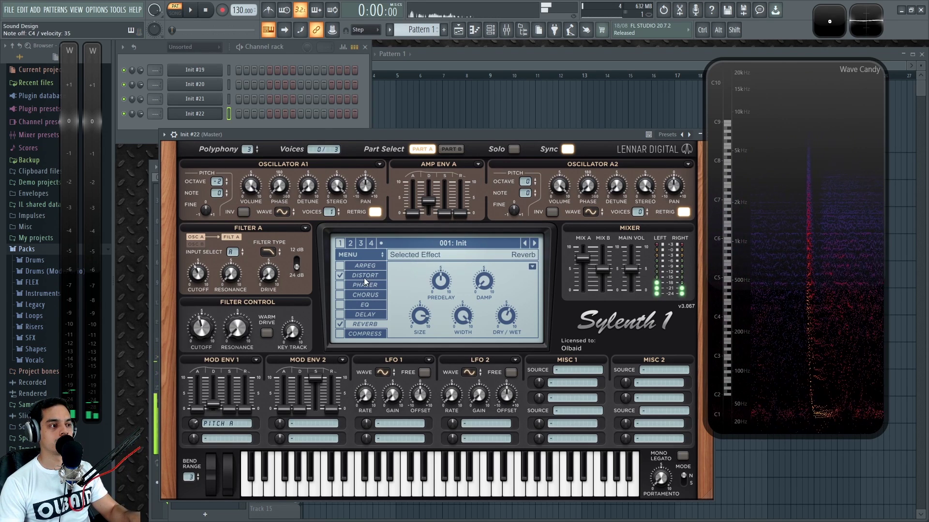
{"action": "mouse_move", "coordinate": [215, 407]}
{"action": "left_mouse_down"}
{"action": "mouse_move", "coordinate": [196, 411]}
{"action": "mouse_move", "coordinate": [203, 376]}
{"action": "mouse_move", "coordinate": [215, 398]}
{"action": "left_mouse_up"}
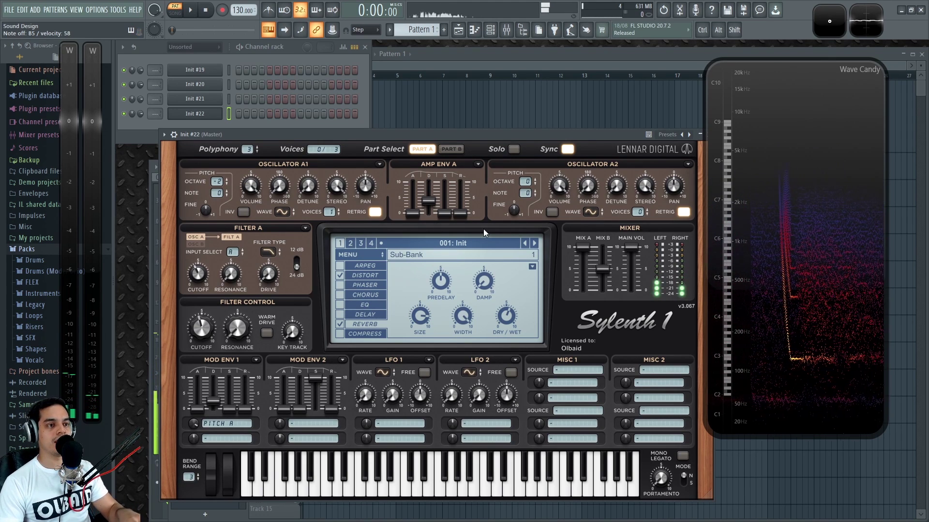
- Add noise to the impact by setting oscillator A2's waveform to Noise
{"action": "left_click", "coordinate": [590, 213]}
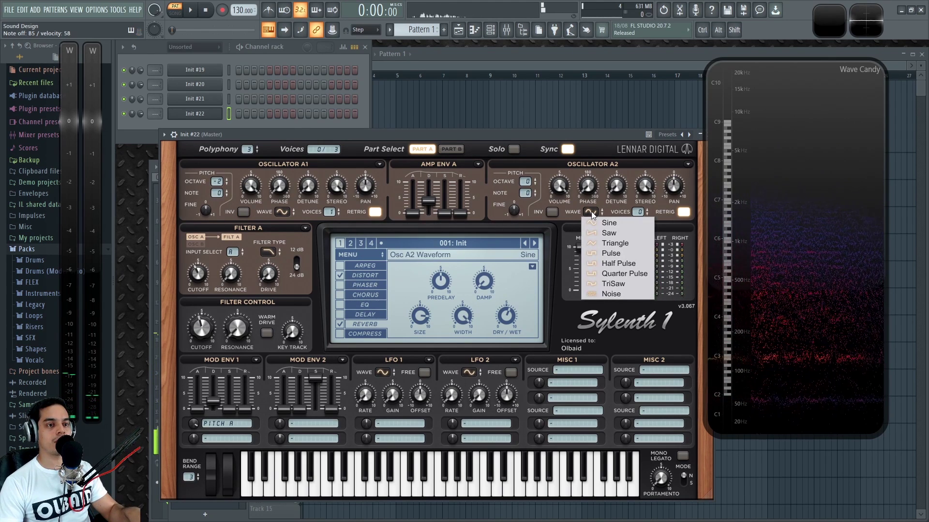
{"action": "left_click", "coordinate": [604, 294]}
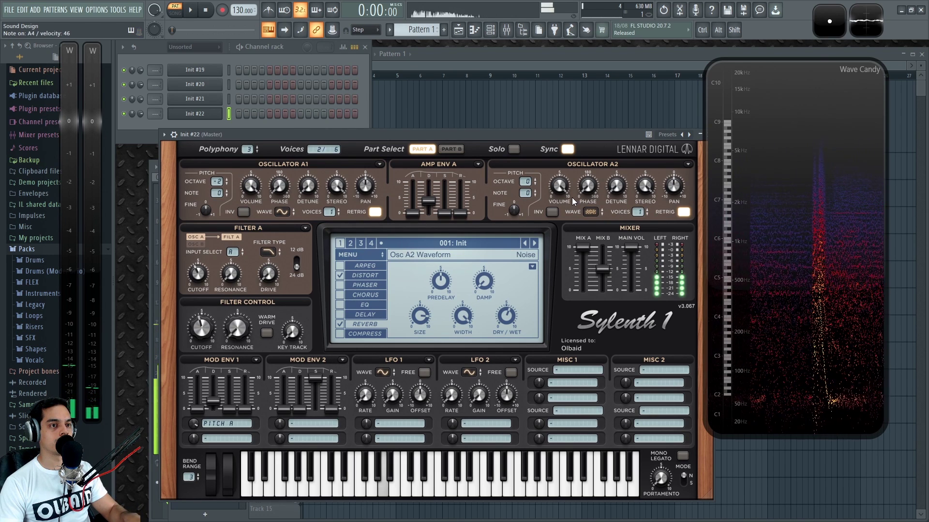
- Raise Filter A's cutoff to about 5.2 and lengthen Amp Env A's release
{"action": "left_click_drag", "start_coordinate": [200, 274], "coordinate": [199, 274]}
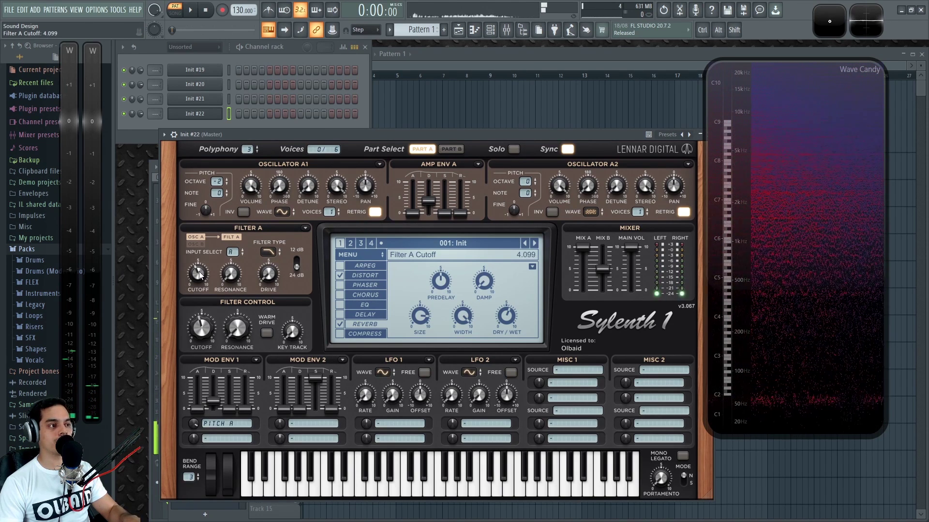
{"action": "scroll", "coordinate": [204, 271], "scroll_direction": "up", "scroll_amount": 3}
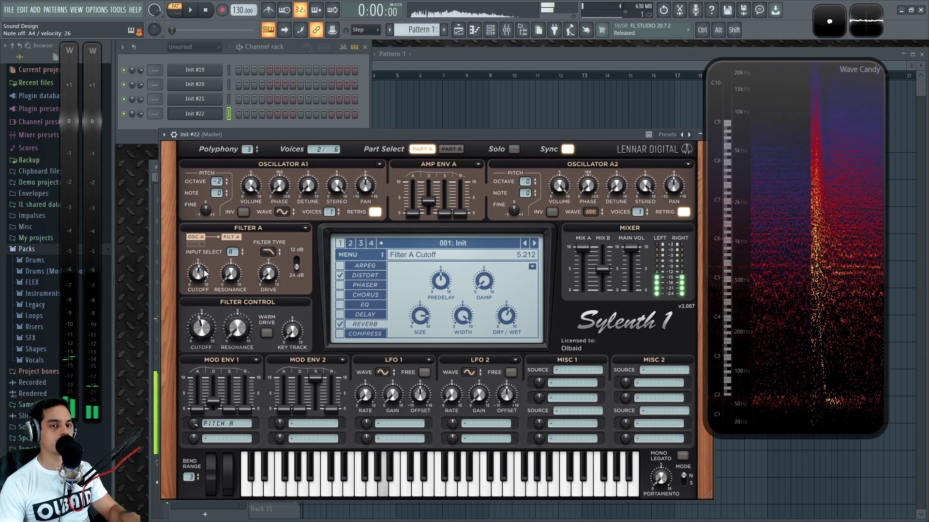
{"action": "scroll", "coordinate": [205, 271], "scroll_direction": "up", "scroll_amount": 4}
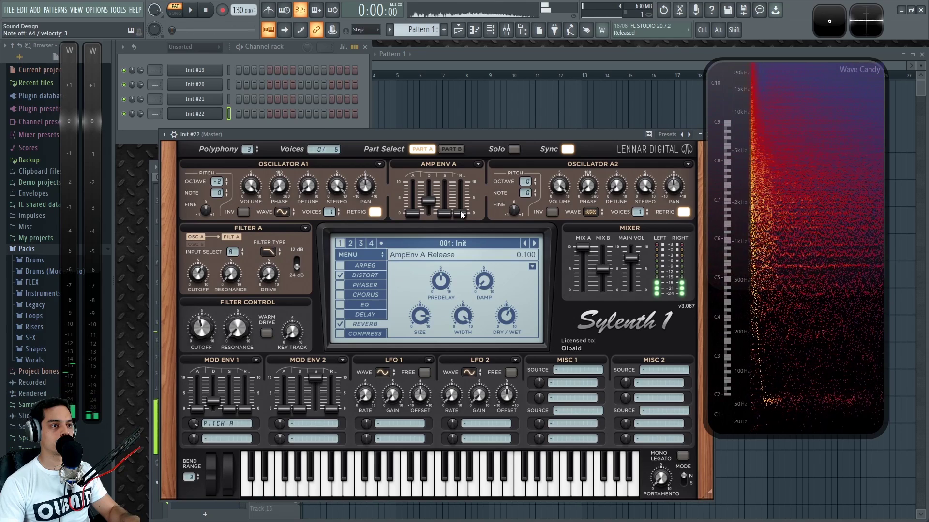
{"action": "left_click_drag", "start_coordinate": [462, 216], "coordinate": [470, 167]}
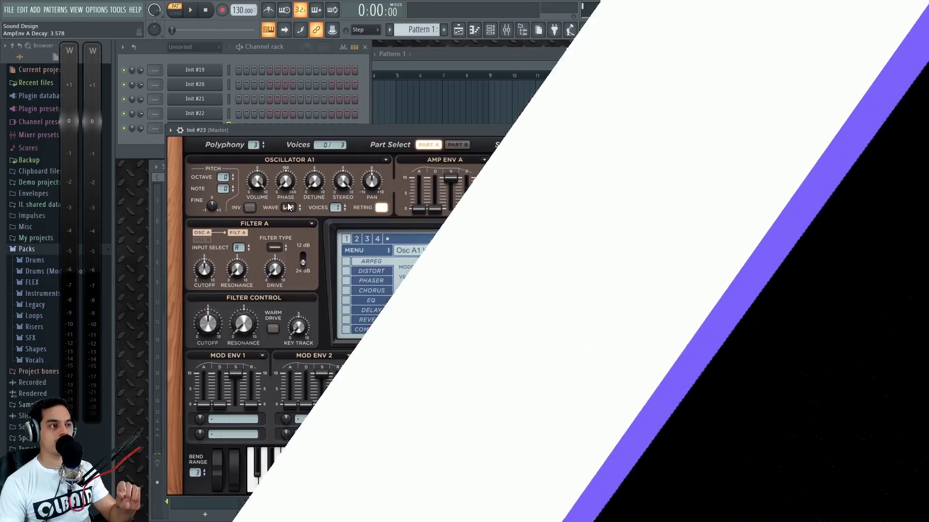
- In the new instance, set oscillator A1 to Saw with detune 10, retrigger off and 8 voices
{"action": "left_click", "coordinate": [288, 207]}
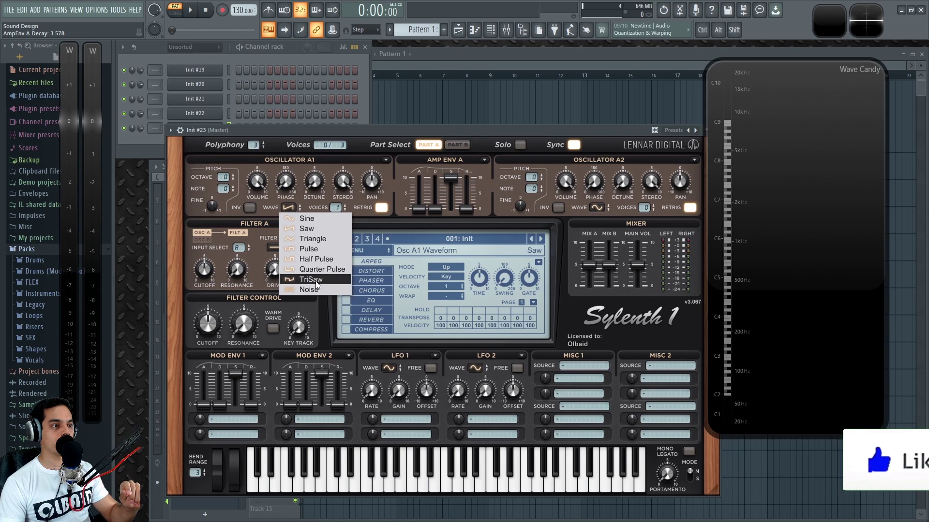
{"action": "left_click", "coordinate": [318, 230]}
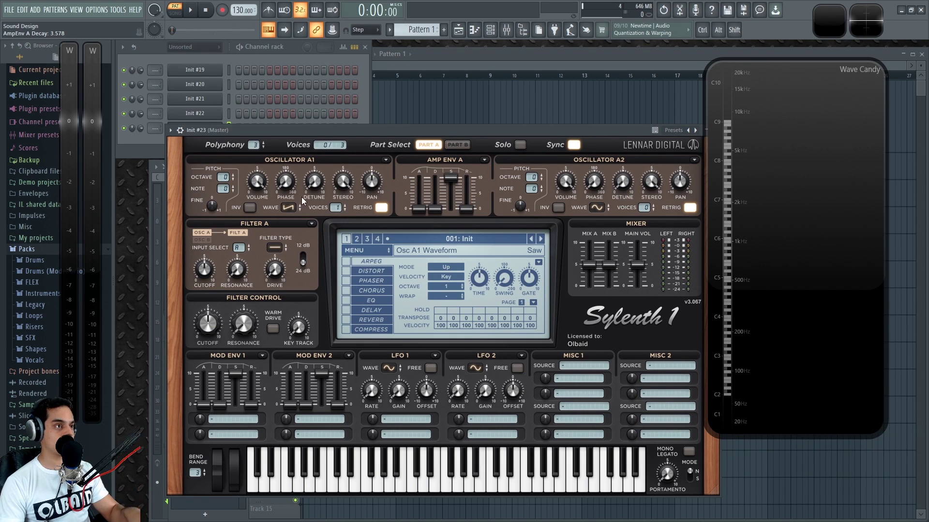
{"action": "left_click_drag", "start_coordinate": [332, 99], "coordinate": [361, 6]}
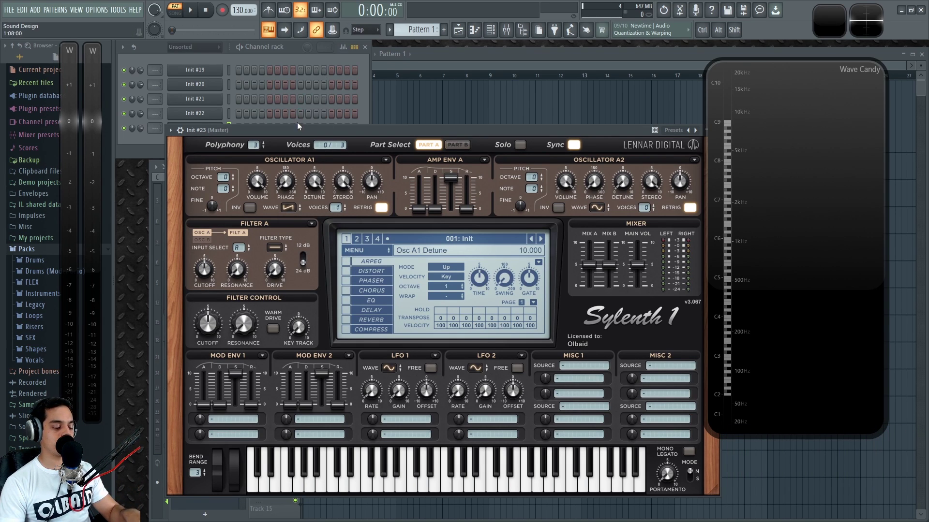
{"action": "left_click", "coordinate": [381, 207]}
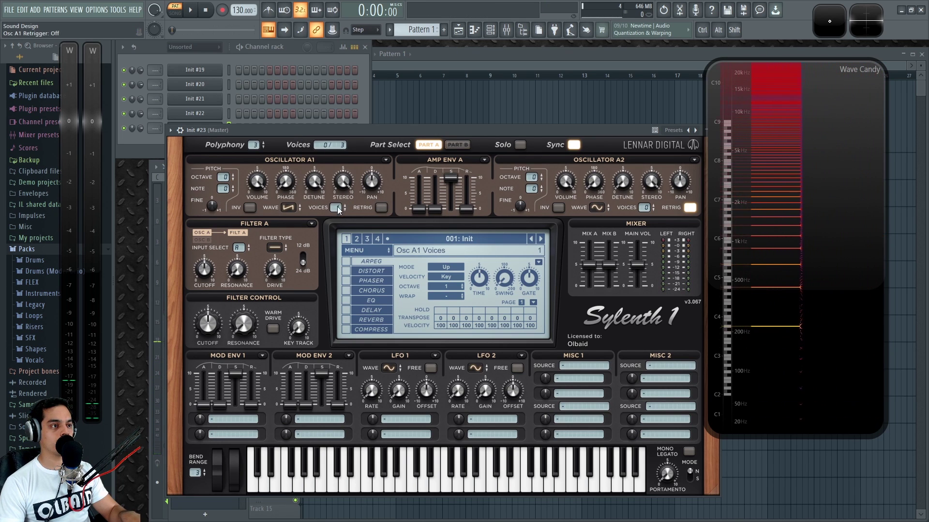
{"action": "left_click_drag", "start_coordinate": [337, 208], "coordinate": [342, 145]}
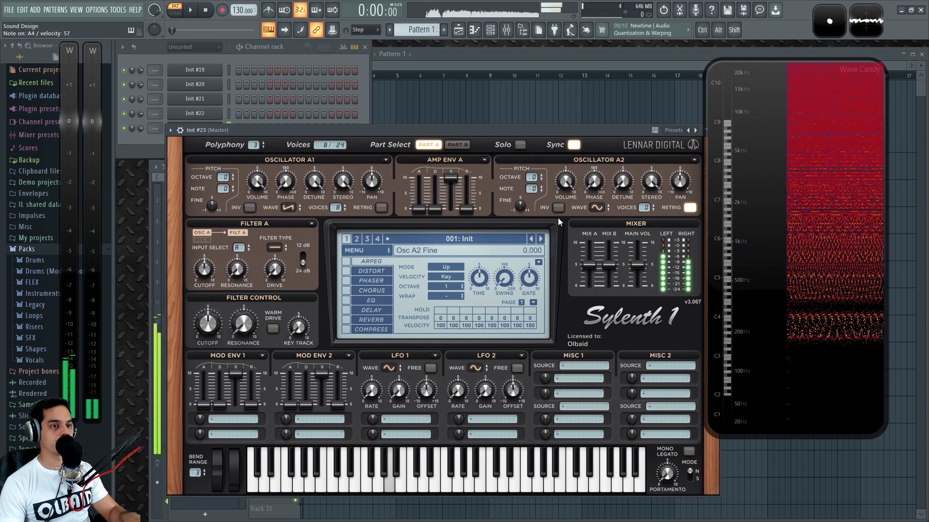
- Set oscillator A2 to Saw with 8 voices and retrigger off
{"action": "left_click", "coordinate": [600, 208]}
{"action": "left_click", "coordinate": [602, 232]}
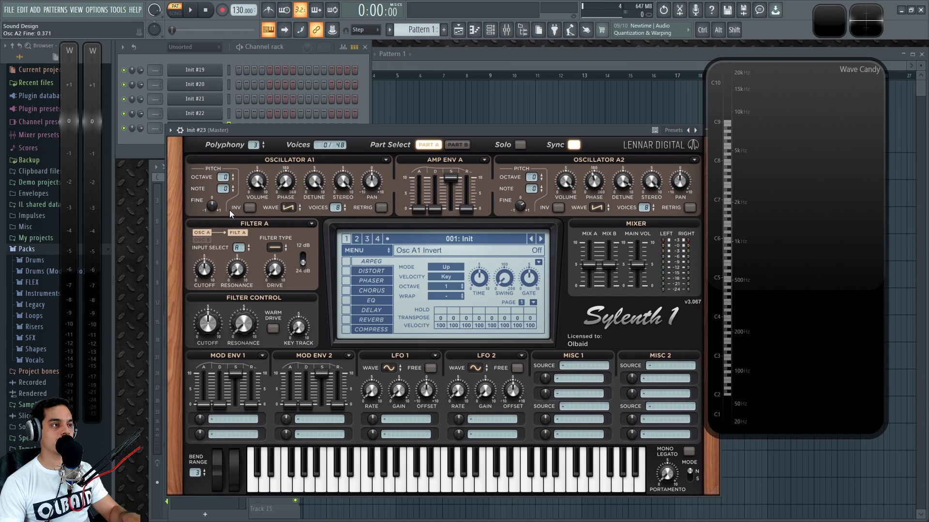
- Offset oscillator A1's fine pitch slightly and route Mod Env 1 to Pitch A with a raised attack
{"action": "left_click_drag", "start_coordinate": [213, 201], "coordinate": [211, 216]}
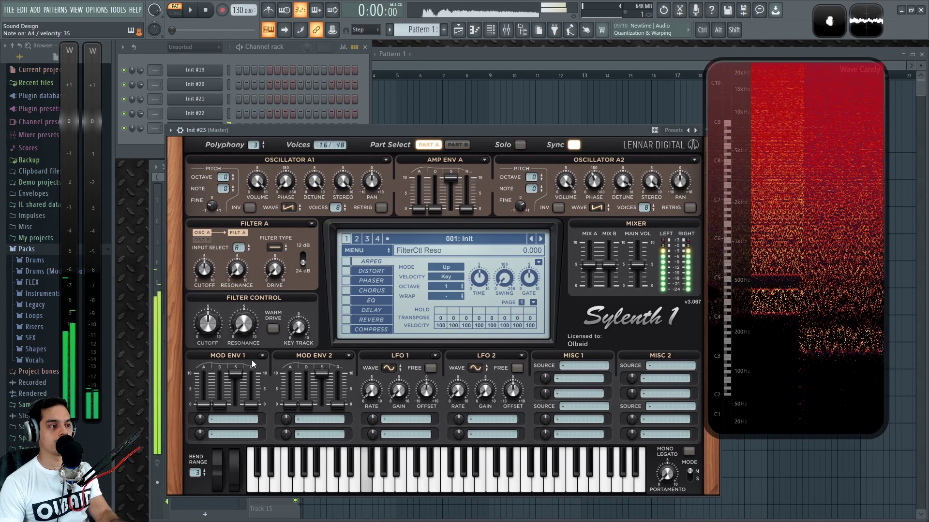
{"action": "left_click", "coordinate": [219, 418]}
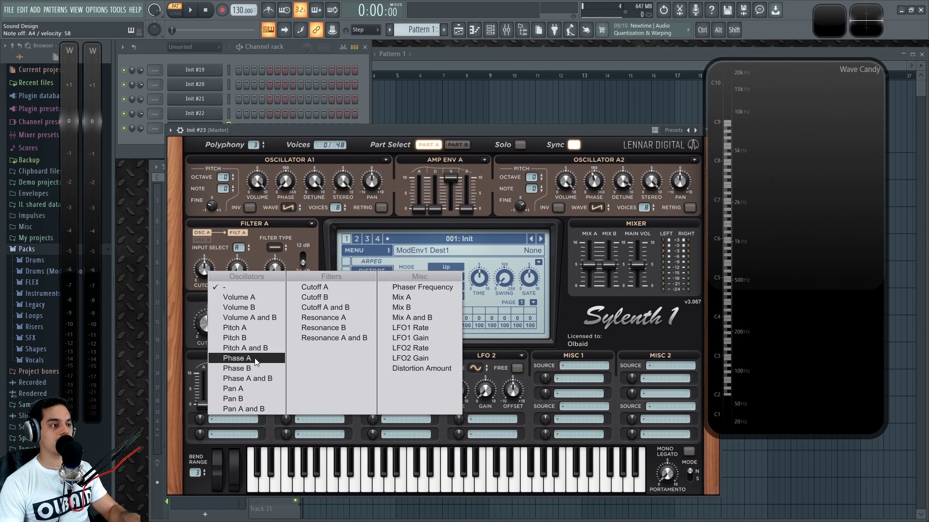
{"action": "left_click", "coordinate": [250, 329]}
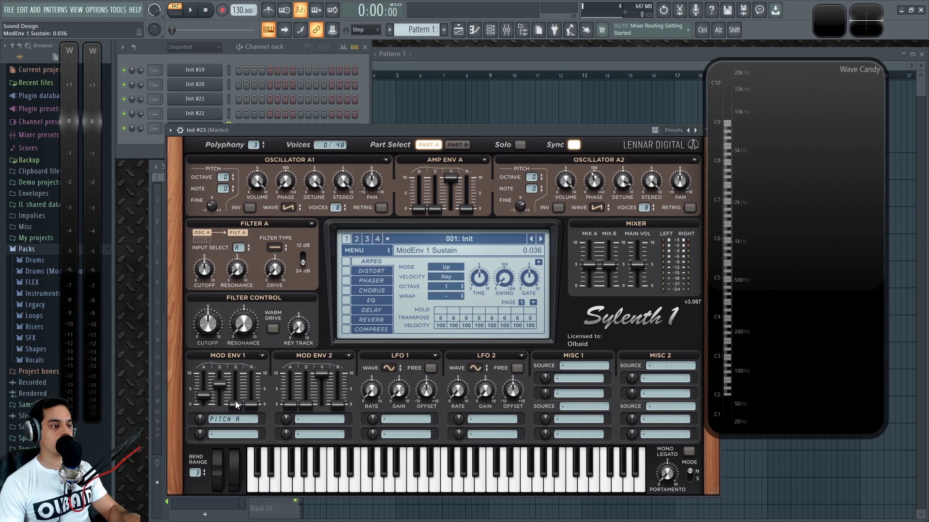
{"action": "left_click_drag", "start_coordinate": [207, 404], "coordinate": [214, 393]}
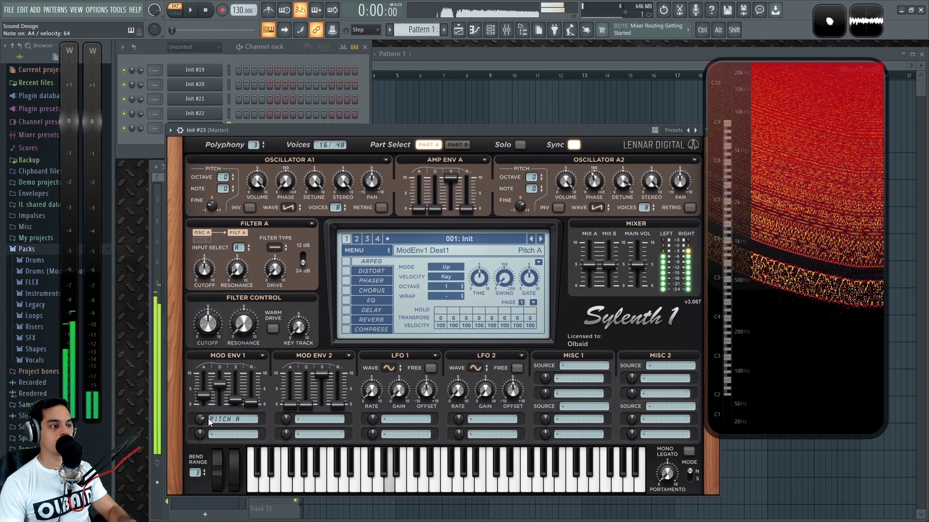
- Shape Amp Env A with a decay a little above 6, zero sustain and a slightly longer release
{"action": "left_click_drag", "start_coordinate": [433, 209], "coordinate": [447, 132]}
{"action": "left_click_drag", "start_coordinate": [440, 180], "coordinate": [435, 207]}
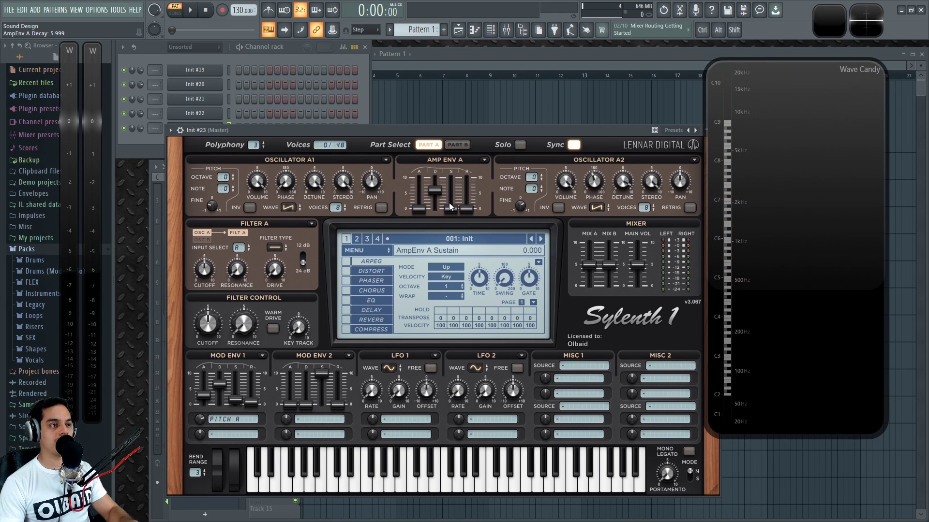
{"action": "left_click", "coordinate": [449, 209]}
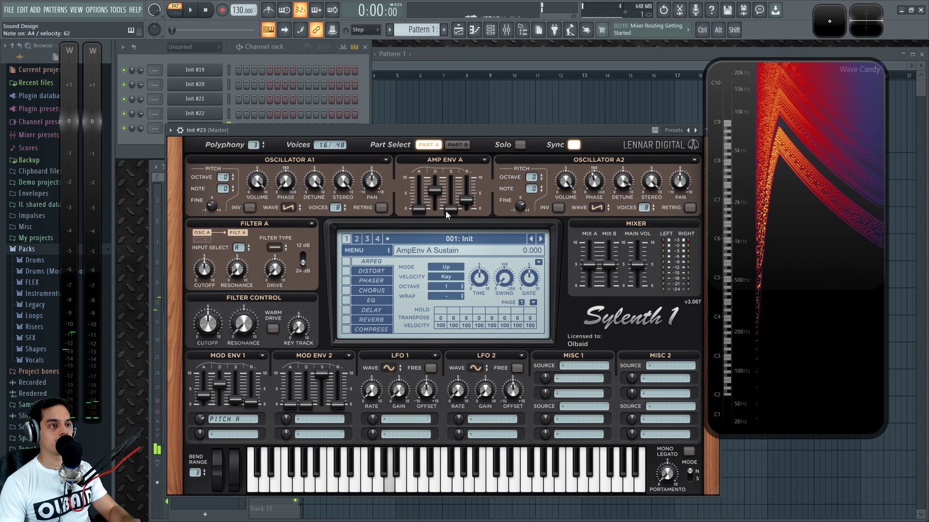
{"action": "left_click_drag", "start_coordinate": [439, 195], "coordinate": [446, 187]}
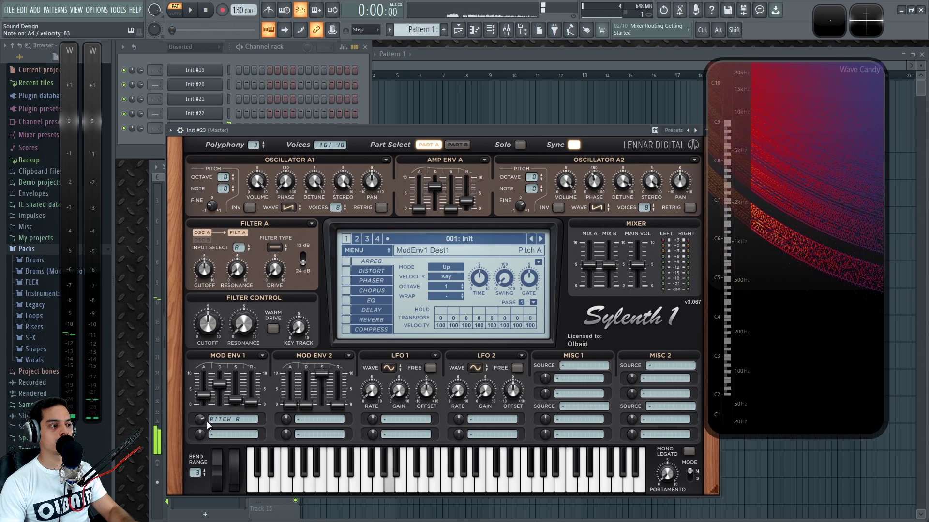
- Adjust Mod Env 1's modulation amount on Pitch A and enable the Delay and Reverb effects
{"action": "left_click_drag", "start_coordinate": [201, 424], "coordinate": [200, 433]}
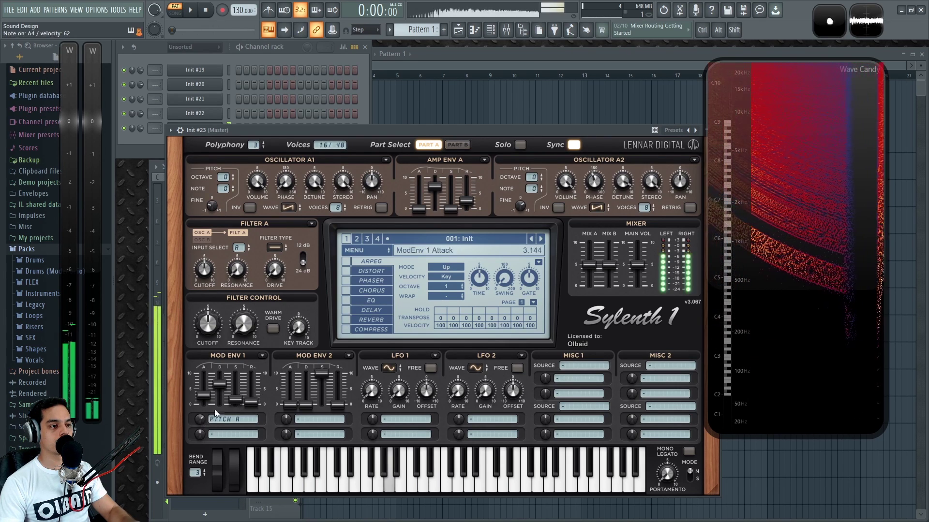
{"action": "left_click", "coordinate": [345, 310]}
{"action": "left_click", "coordinate": [346, 320]}
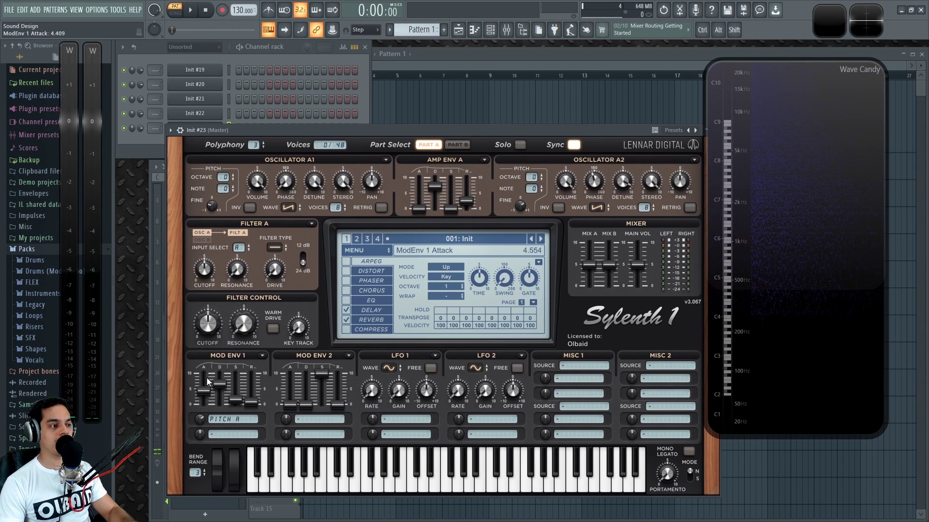
- Try long and short Mod Env 1 attack times for the pitch sweep and settle on about 2.06
{"action": "left_click_drag", "start_coordinate": [211, 346], "coordinate": [211, 344]}
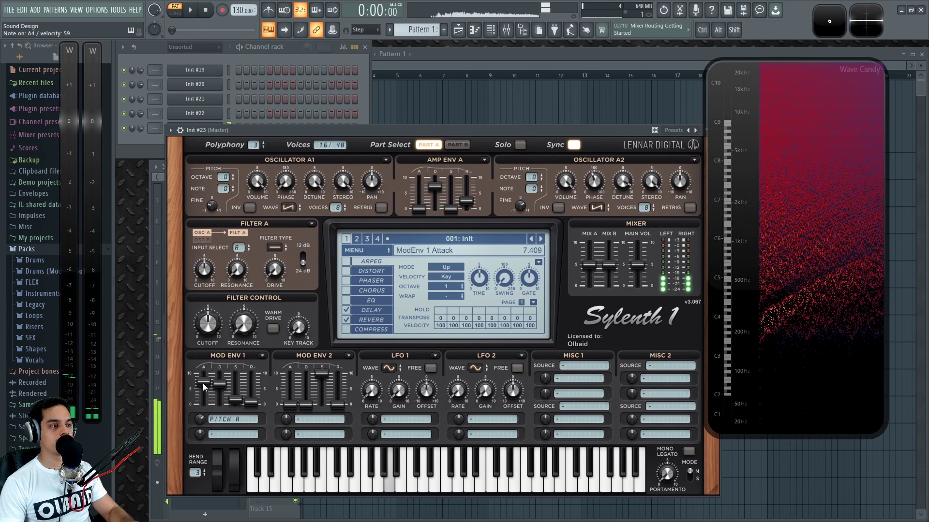
{"action": "left_click_drag", "start_coordinate": [204, 382], "coordinate": [207, 421]}
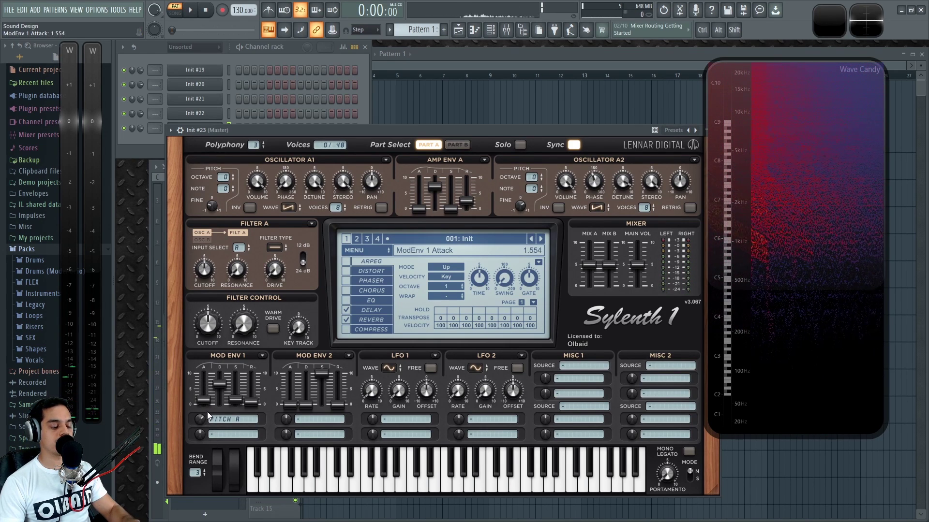
{"action": "left_click_drag", "start_coordinate": [207, 413], "coordinate": [210, 439]}
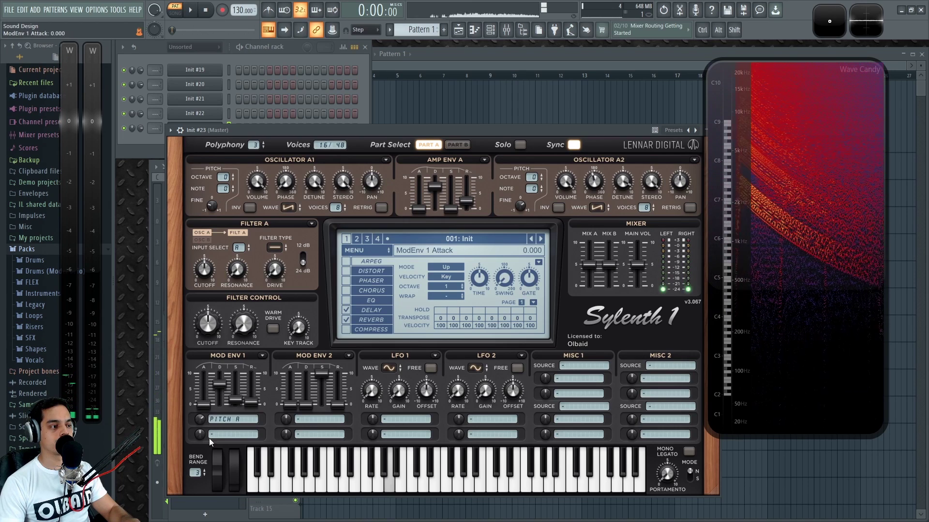
{"action": "left_click_drag", "start_coordinate": [204, 405], "coordinate": [212, 383]}
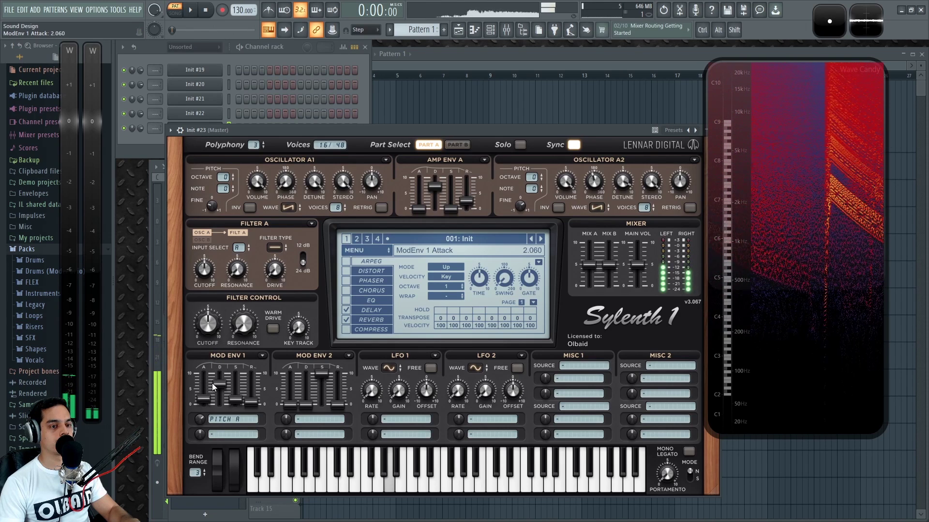
- Enable the Distortion effect and try the Decimate type with an amount of about 2.4
{"action": "left_click", "coordinate": [347, 271]}
{"action": "left_click", "coordinate": [465, 272]}
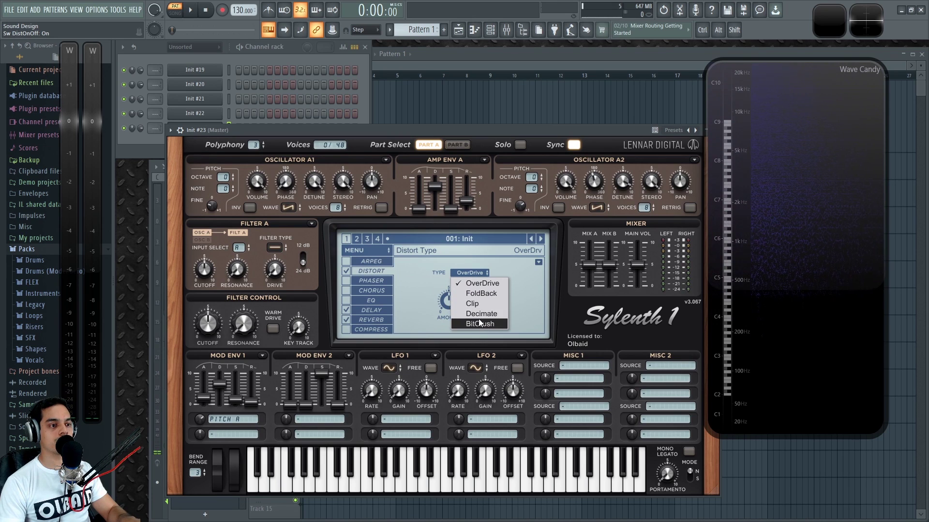
{"action": "left_click", "coordinate": [478, 317]}
{"action": "left_click_drag", "start_coordinate": [448, 305], "coordinate": [446, 304]}
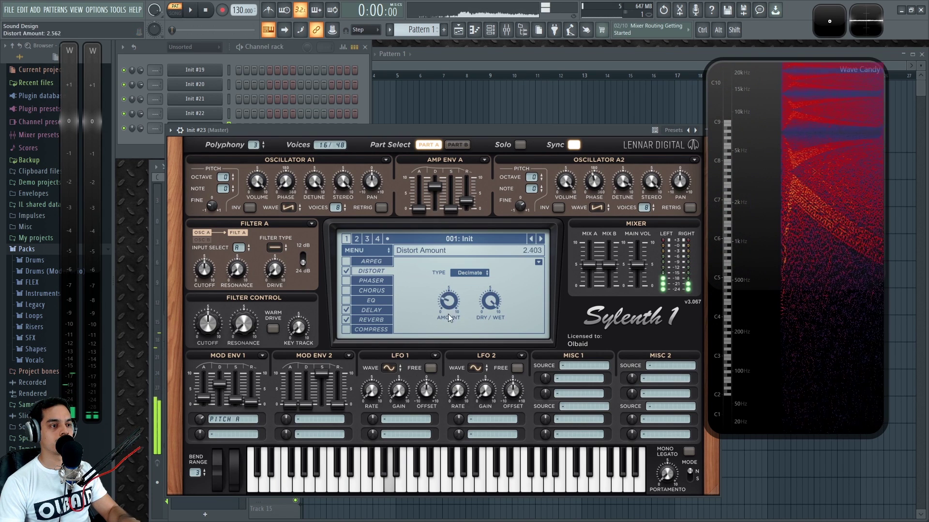
- Try the BitCrush distortion type with an amount of about 6.5
{"action": "left_click", "coordinate": [469, 273]}
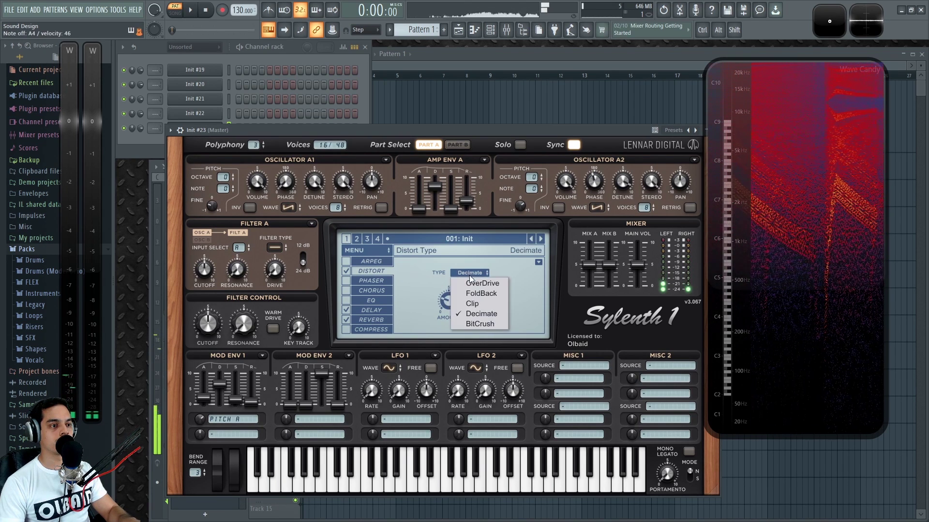
{"action": "left_click", "coordinate": [478, 327]}
{"action": "left_click_drag", "start_coordinate": [448, 302], "coordinate": [452, 304]}
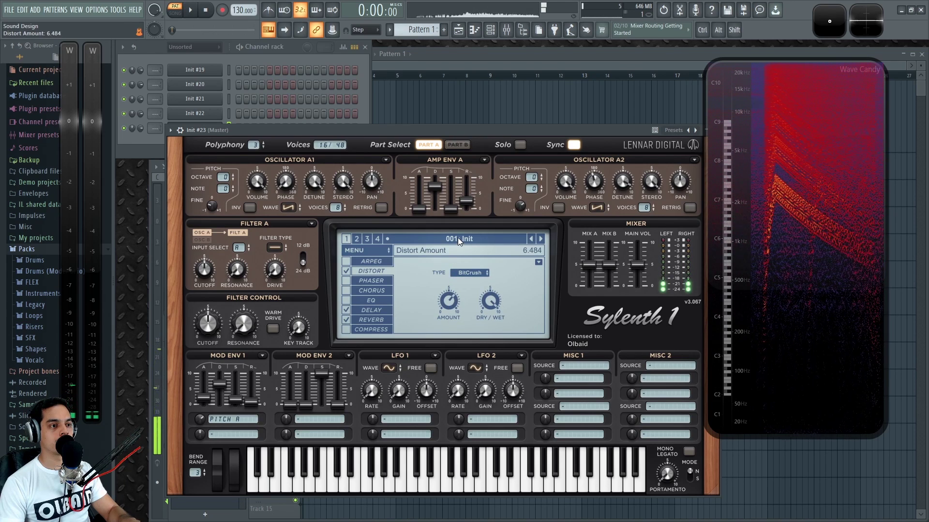
- Set the distortion type to FoldBack, adjust its amount and enable the Chorus effect
{"action": "left_click", "coordinate": [467, 274]}
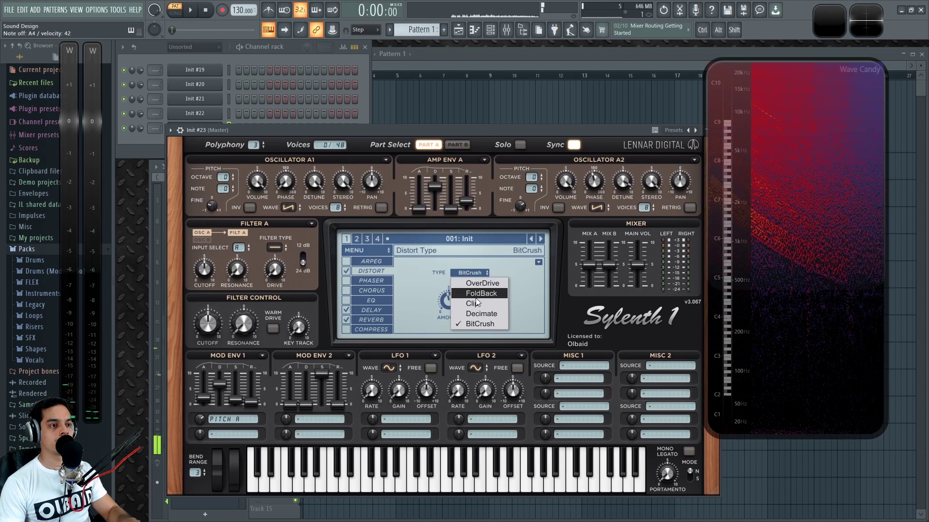
{"action": "left_click", "coordinate": [479, 291]}
{"action": "left_click_drag", "start_coordinate": [446, 305], "coordinate": [452, 321]}
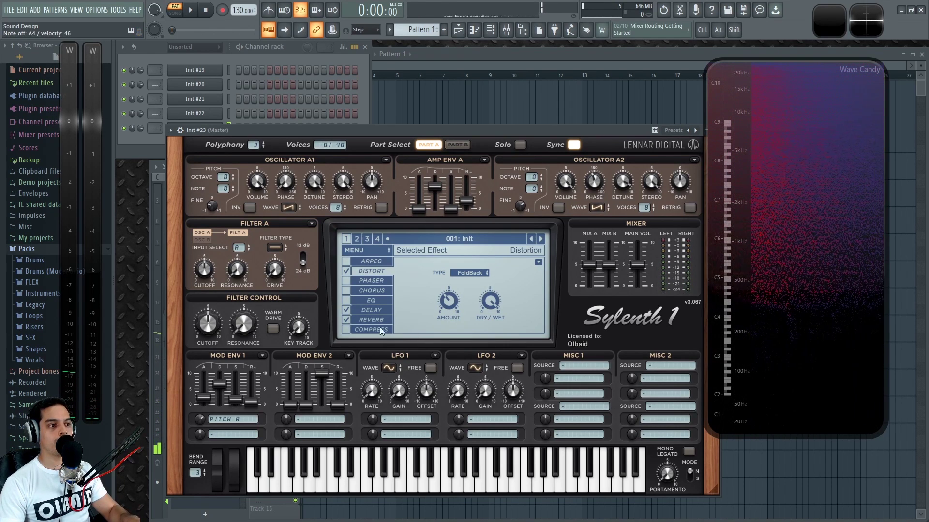
{"action": "left_click", "coordinate": [346, 291]}
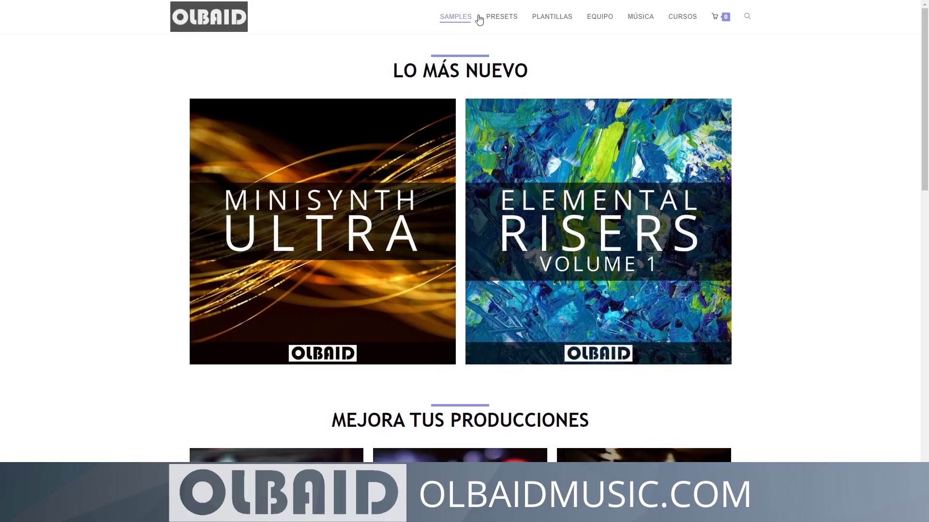
{"action": "scroll", "coordinate": [790, 139], "scroll_direction": "down", "scroll_amount": 3}
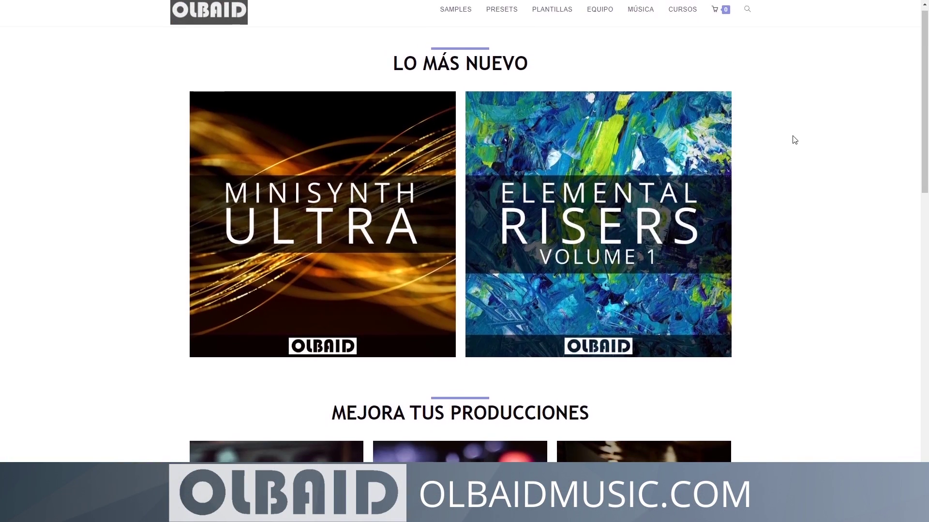
{"action": "scroll", "coordinate": [801, 196], "scroll_direction": "down", "scroll_amount": 7}
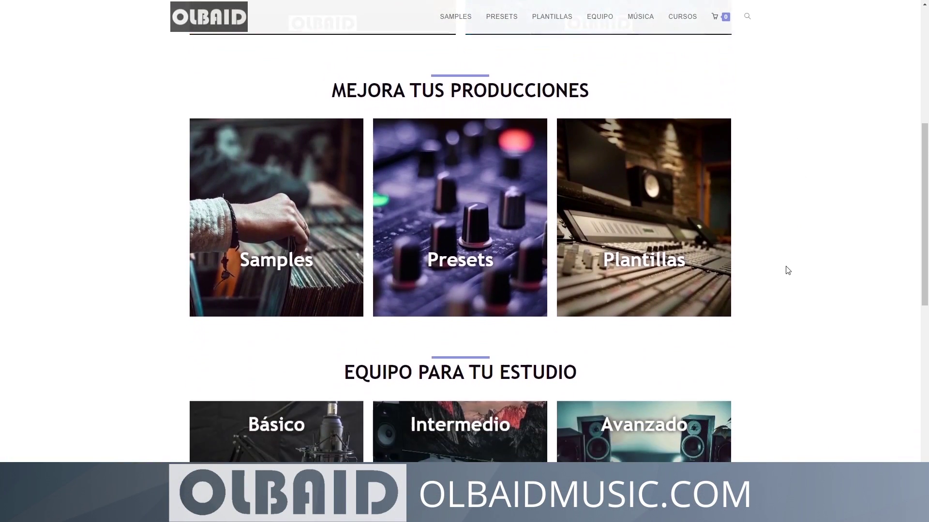
{"action": "scroll", "coordinate": [780, 332], "scroll_direction": "down", "scroll_amount": 5}
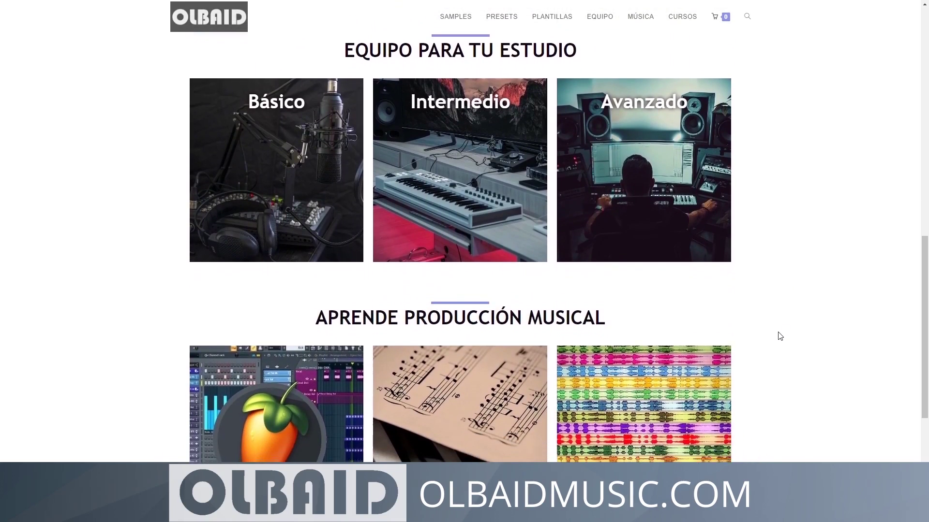